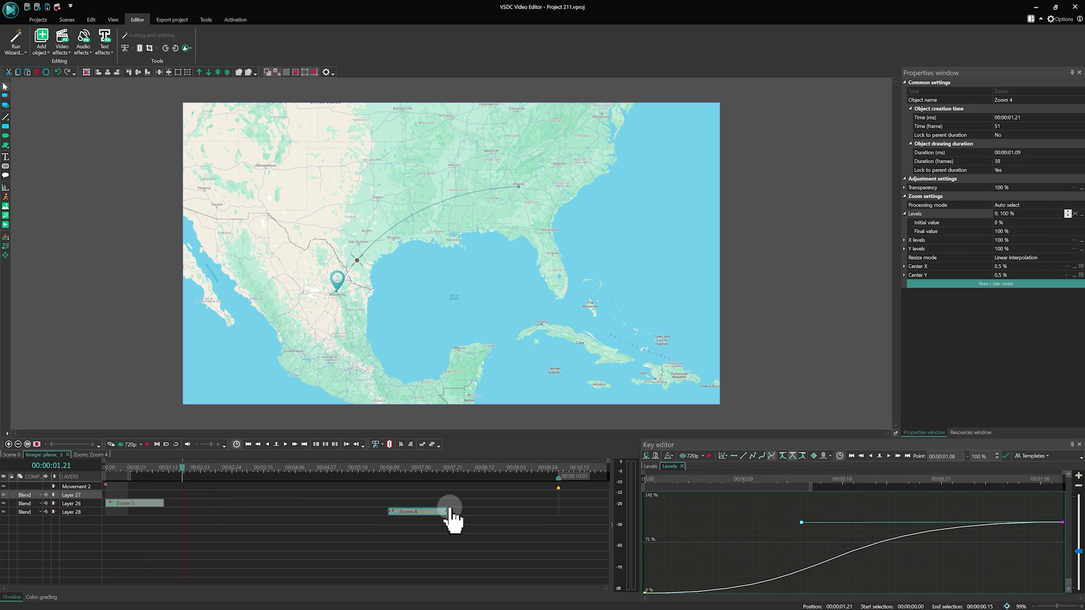
Move the Zoom 4 effect to the end of the plane's timeline at 00:00:08.22 and make its levels run from 100% to 0%
{"action": "left_click_drag", "start_coordinate": [448, 514], "coordinate": [531, 511]}
{"action": "left_click", "coordinate": [1075, 214]}
{"action": "left_click_drag", "start_coordinate": [1078, 563], "coordinate": [1078, 552]}
{"action": "left_click_drag", "start_coordinate": [548, 468], "coordinate": [210, 466]}
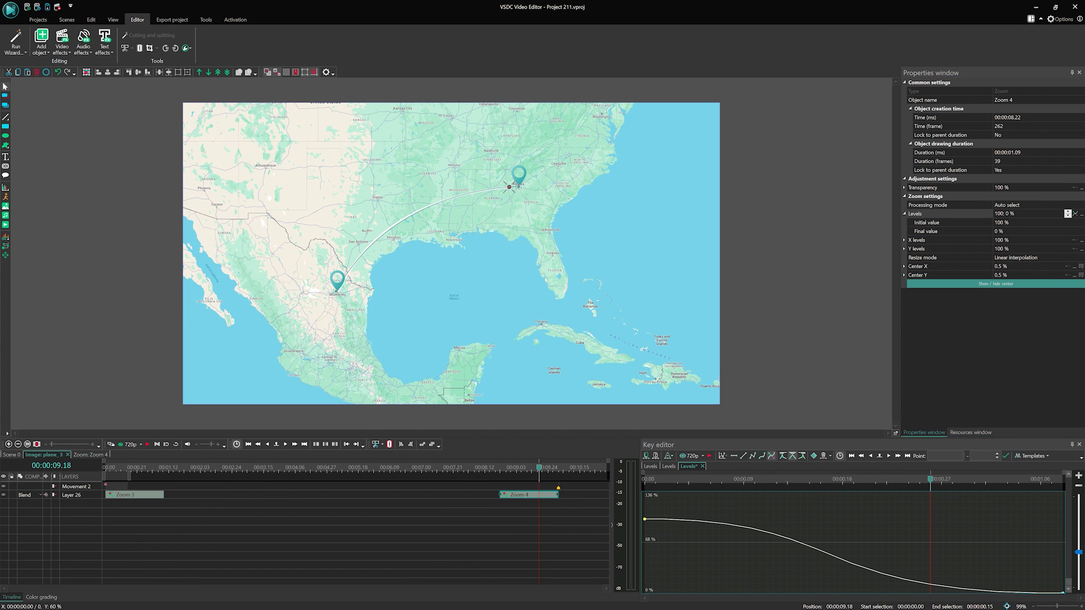
{"action": "left_click", "coordinate": [46, 455]}
{"action": "left_click", "coordinate": [333, 469]}
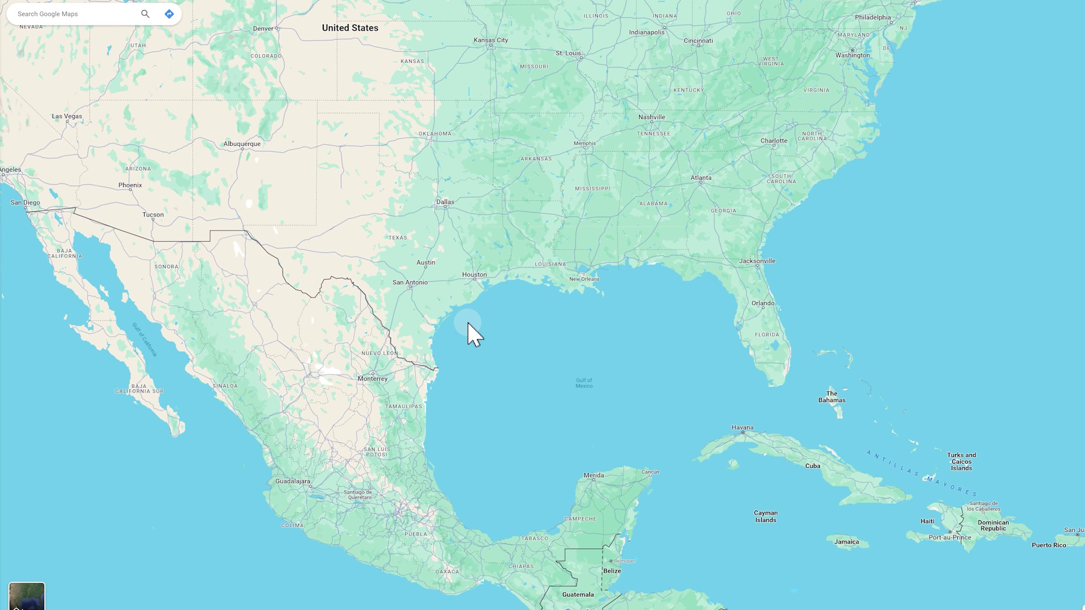
Capture the map area covering the southern United States, Mexico and the Caribbean, and paste the screenshot into the empty scene
{"action": "key", "text": "alt+s"}
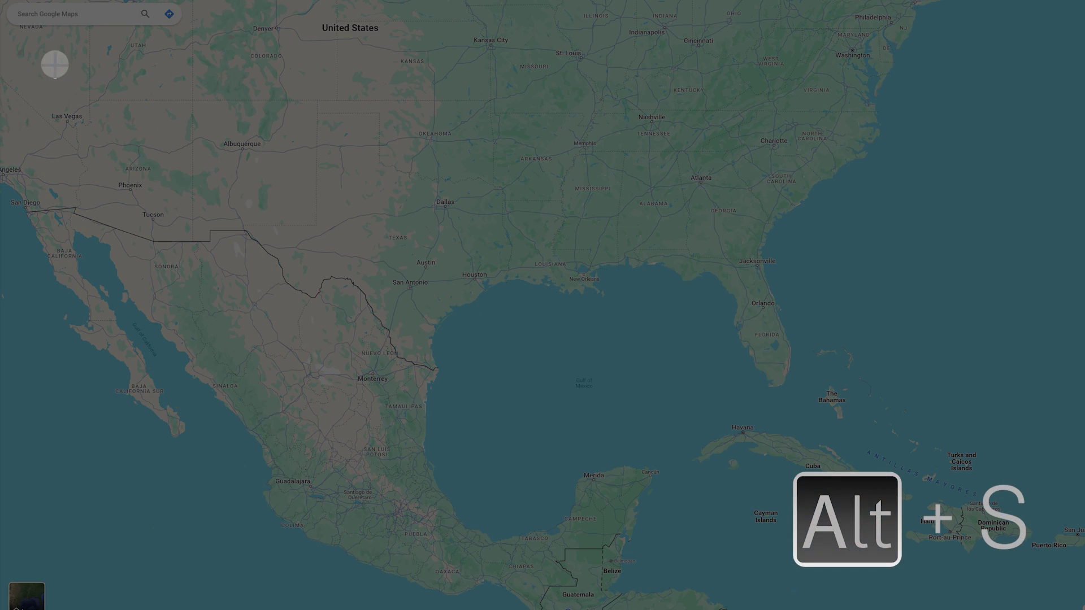
{"action": "left_click_drag", "start_coordinate": [33, 30], "coordinate": [1084, 577]}
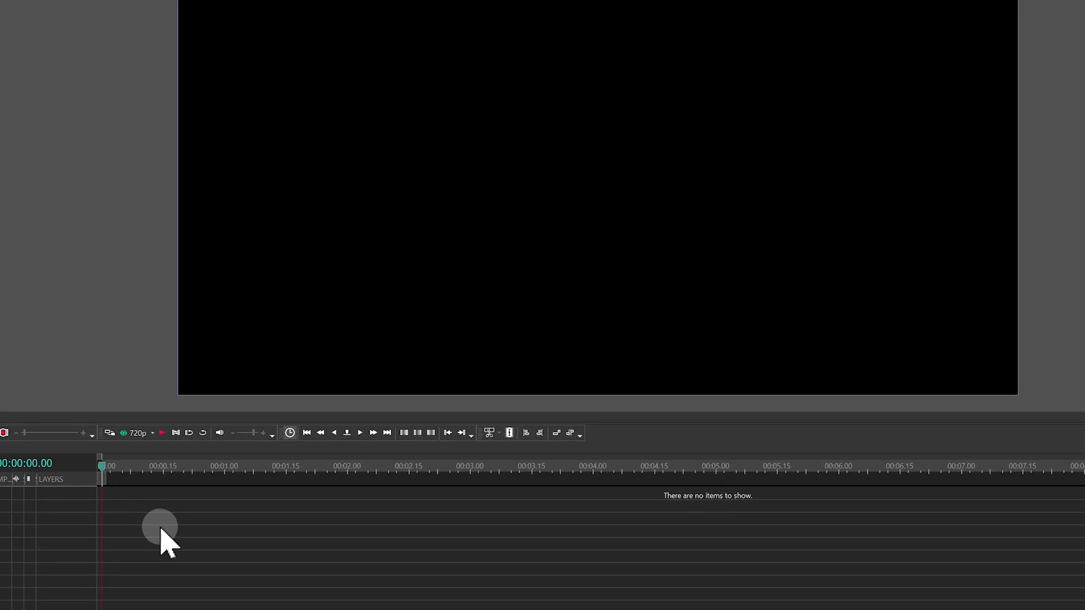
{"action": "right_click", "coordinate": [162, 531]}
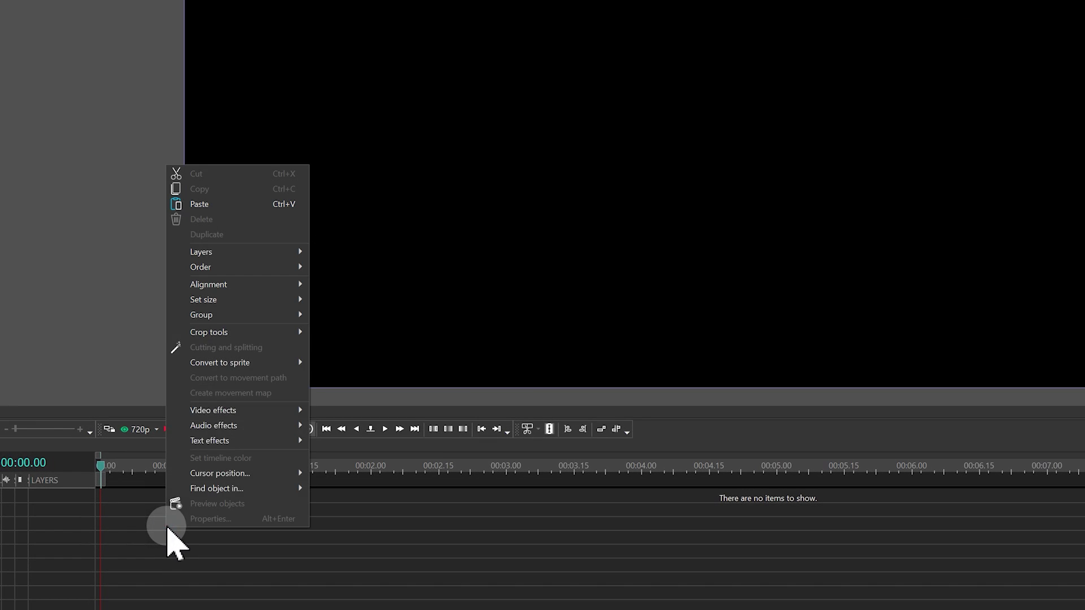
{"action": "left_click", "coordinate": [245, 210]}
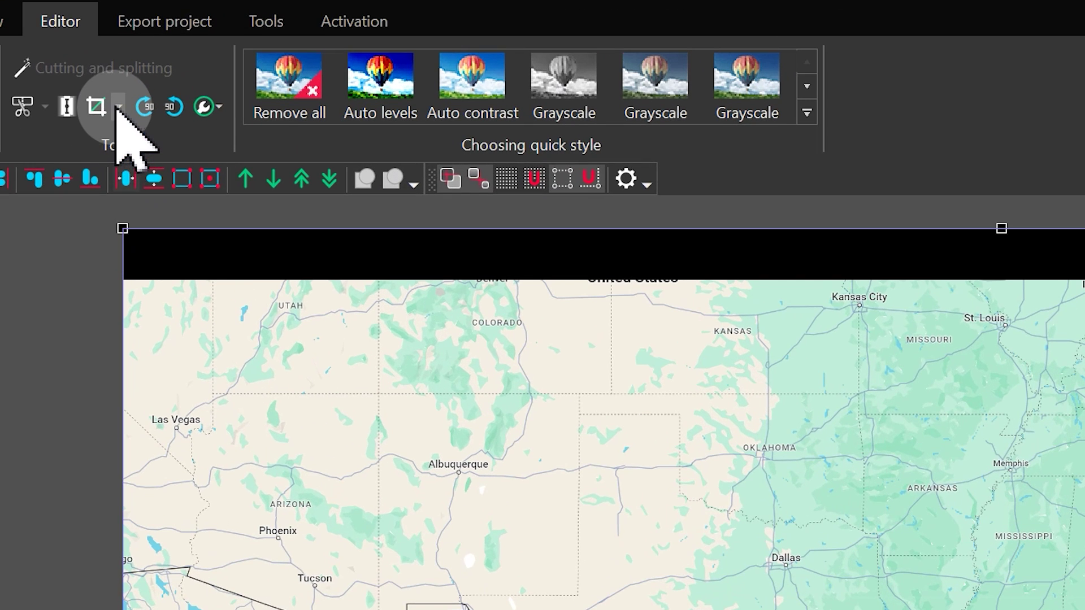
Crop the pasted map image so it fills the 1920 × 1080 frame
{"action": "left_click", "coordinate": [117, 107]}
{"action": "left_click", "coordinate": [162, 171]}
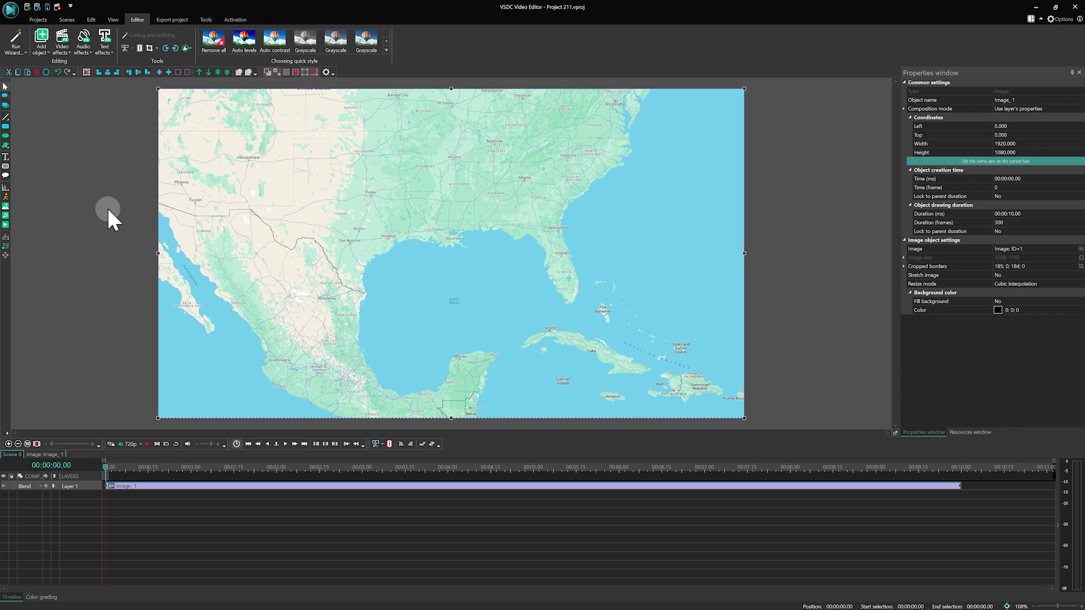
Place marker3.png above Monterrey at a size of about 87 × 72 and extend its duration to 10 seconds
{"action": "left_click_drag", "start_coordinate": [0, 130], "coordinate": [351, 148]}
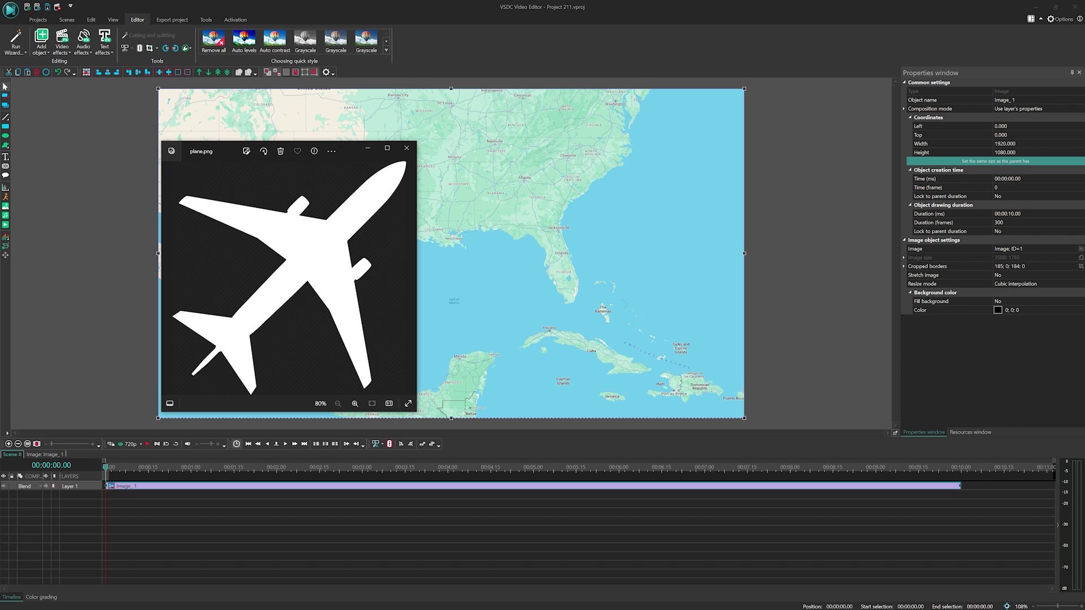
{"action": "left_click_drag", "start_coordinate": [0, 132], "coordinate": [673, 150]}
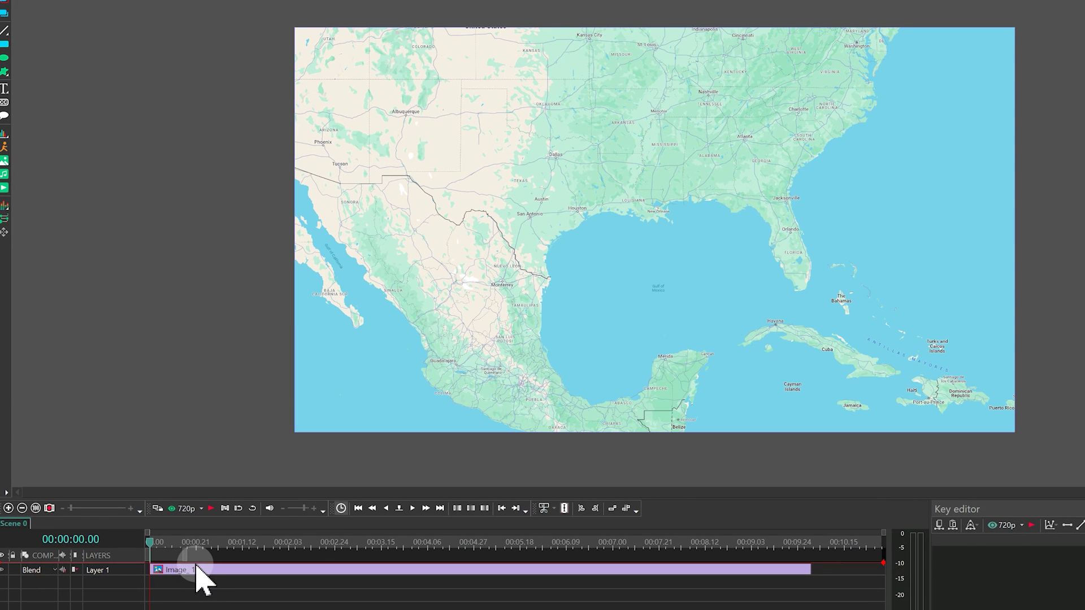
{"action": "left_click_drag", "start_coordinate": [196, 565], "coordinate": [195, 566]}
{"action": "left_click_drag", "start_coordinate": [1015, 27], "coordinate": [499, 273]}
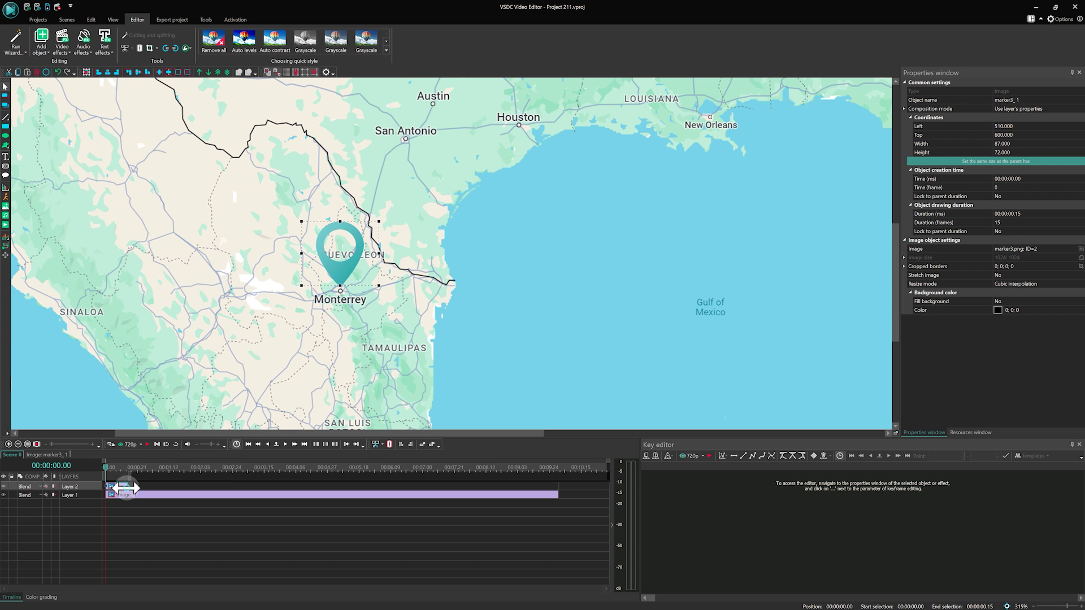
{"action": "left_click_drag", "start_coordinate": [182, 570], "coordinate": [820, 561]}
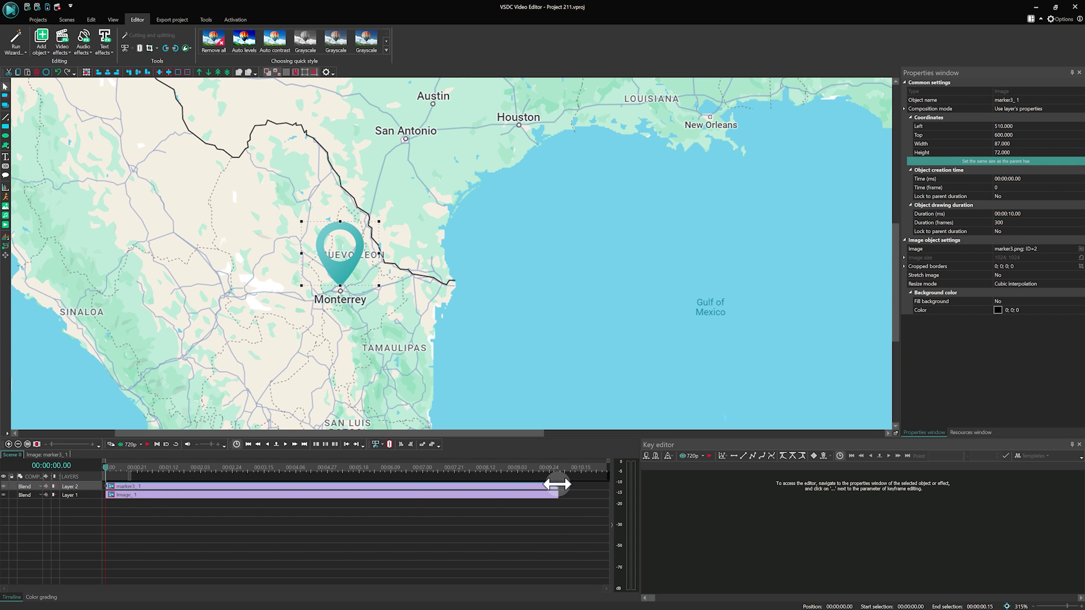
Apply a Zoom transform effect inside the Monterrey marker and shorten it to 43 frames (00:00:01.13)
{"action": "double_click", "coordinate": [159, 486]}
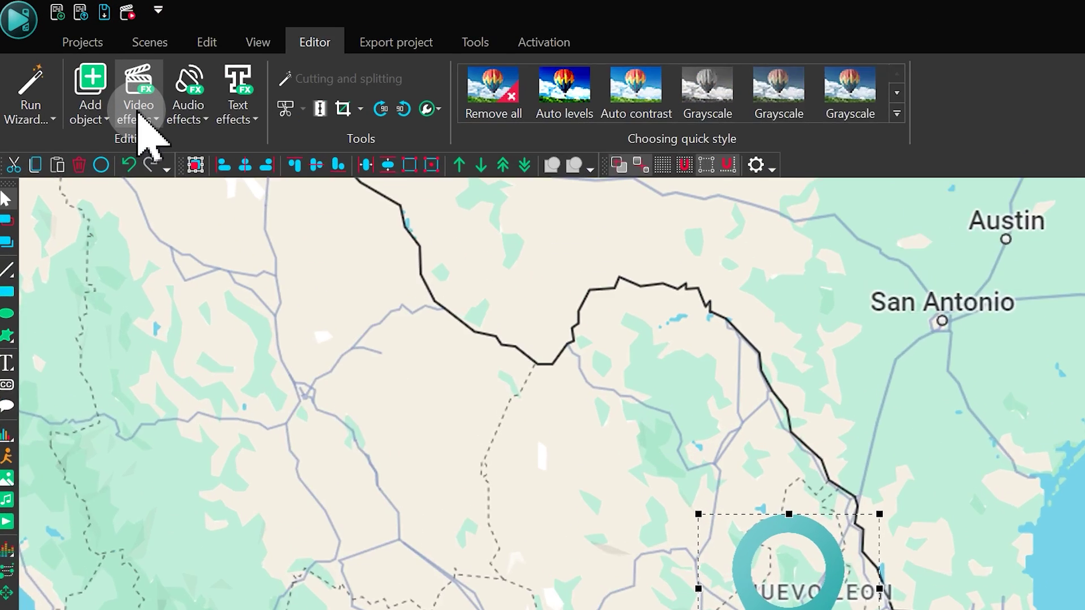
{"action": "left_click", "coordinate": [62, 51]}
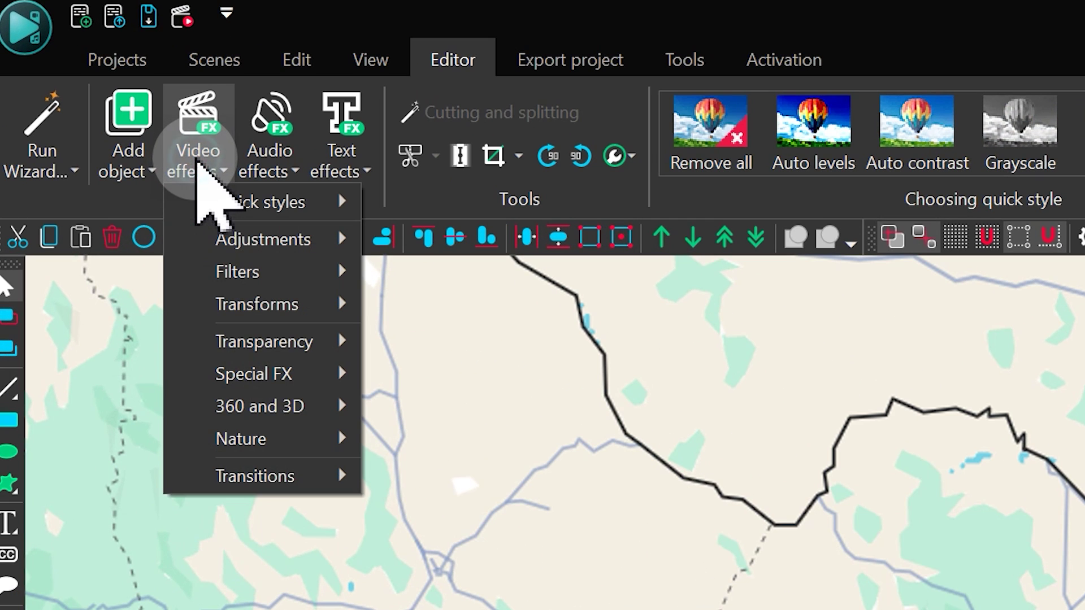
{"action": "mouse_move", "coordinate": [274, 305]}
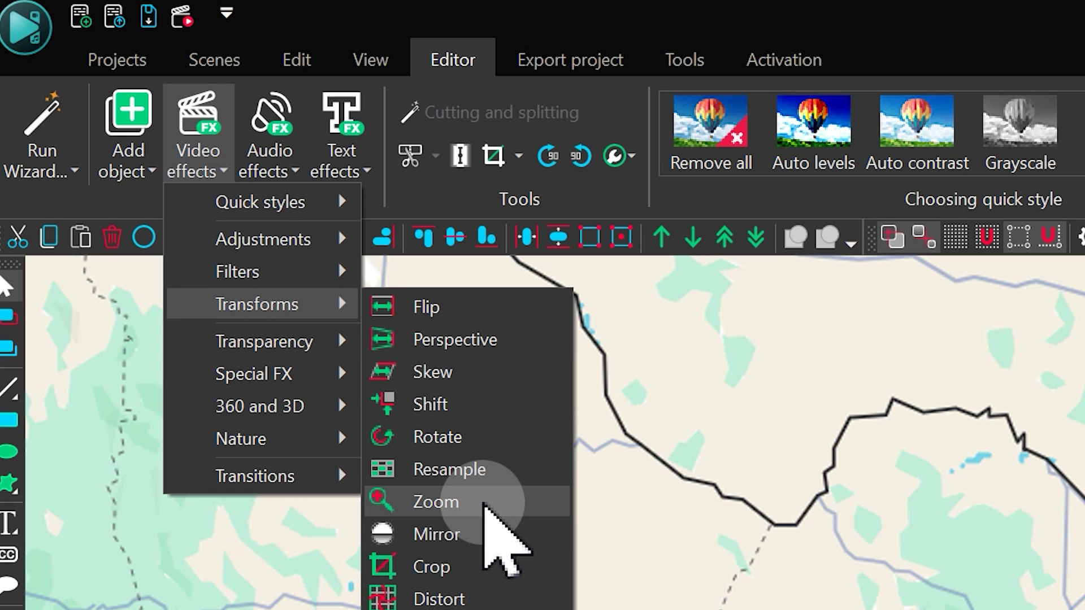
{"action": "left_click", "coordinate": [484, 502]}
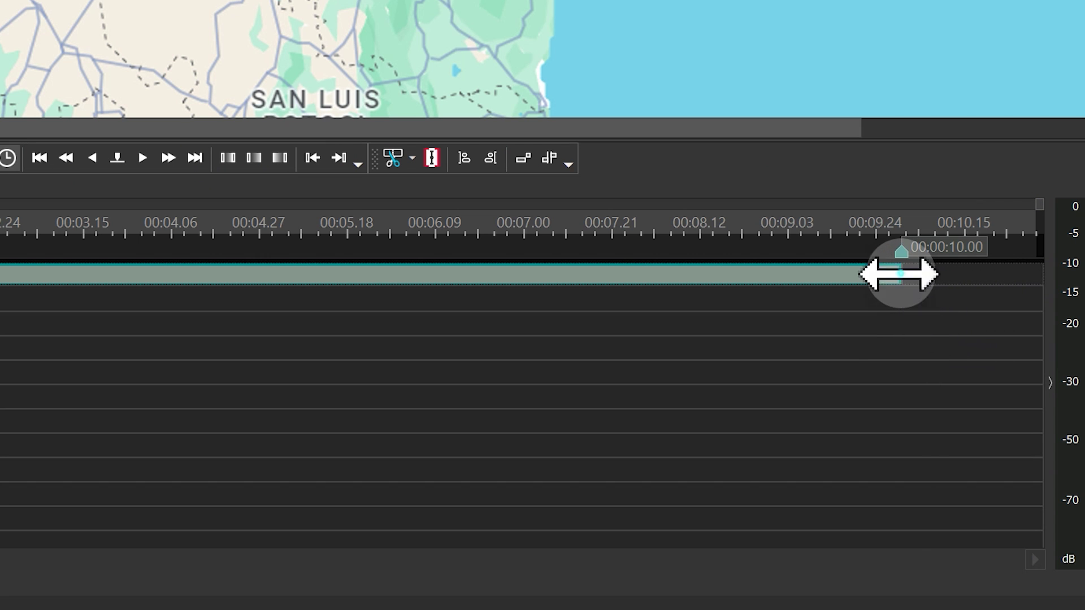
{"action": "left_click_drag", "start_coordinate": [898, 273], "coordinate": [229, 300]}
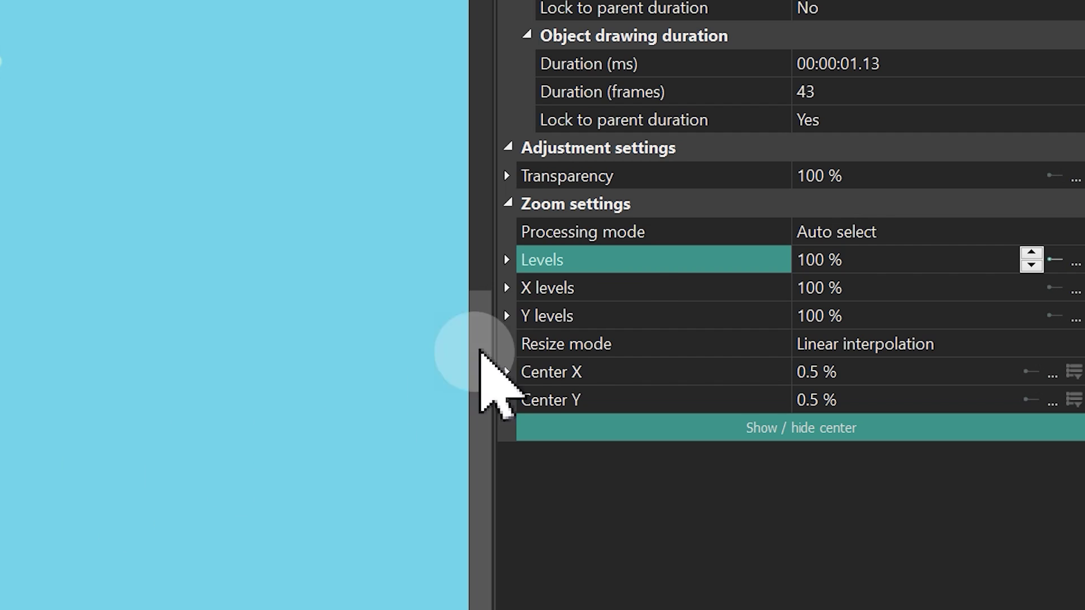
Set the initial value of the marker zoom's Levels to 0% and play back the animation
{"action": "left_click", "coordinate": [507, 261]}
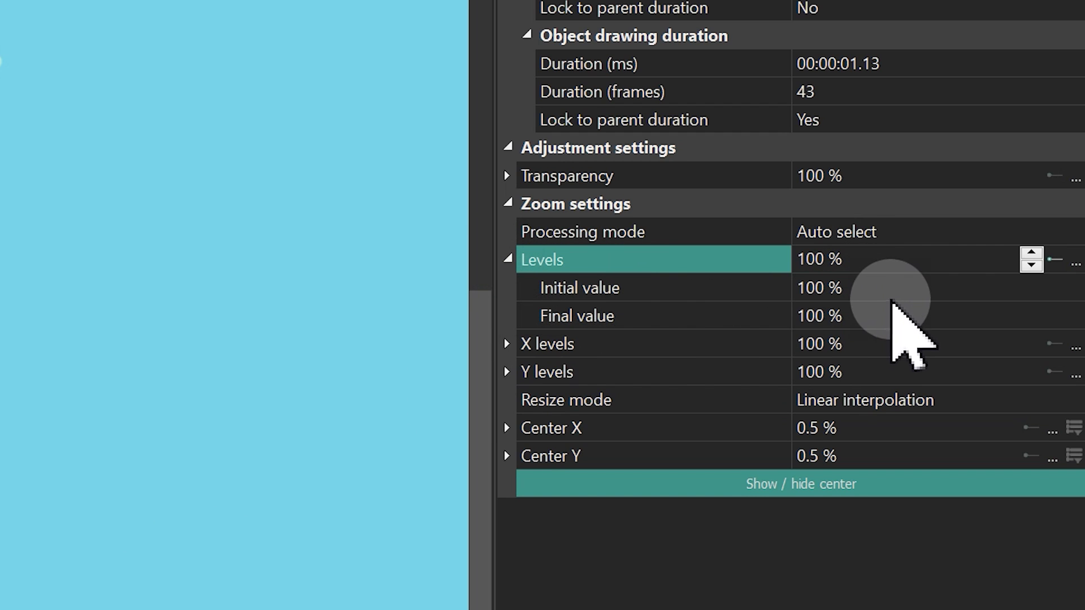
{"action": "left_click", "coordinate": [892, 287]}
{"action": "type", "text": "0"}
{"action": "key", "text": "Return"}
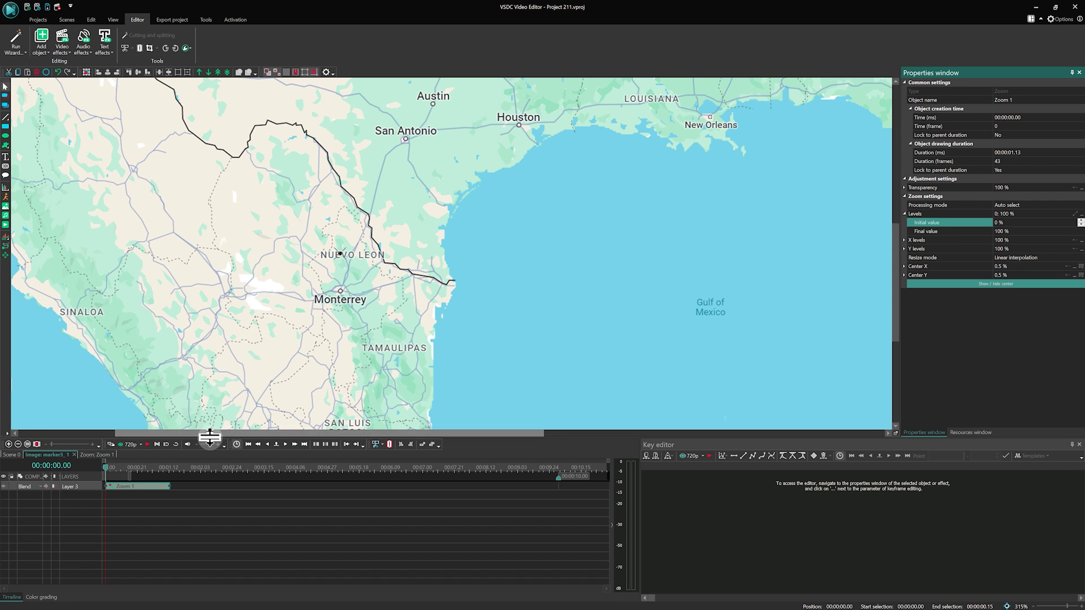
{"action": "left_click", "coordinate": [120, 501]}
{"action": "key", "text": "space"}
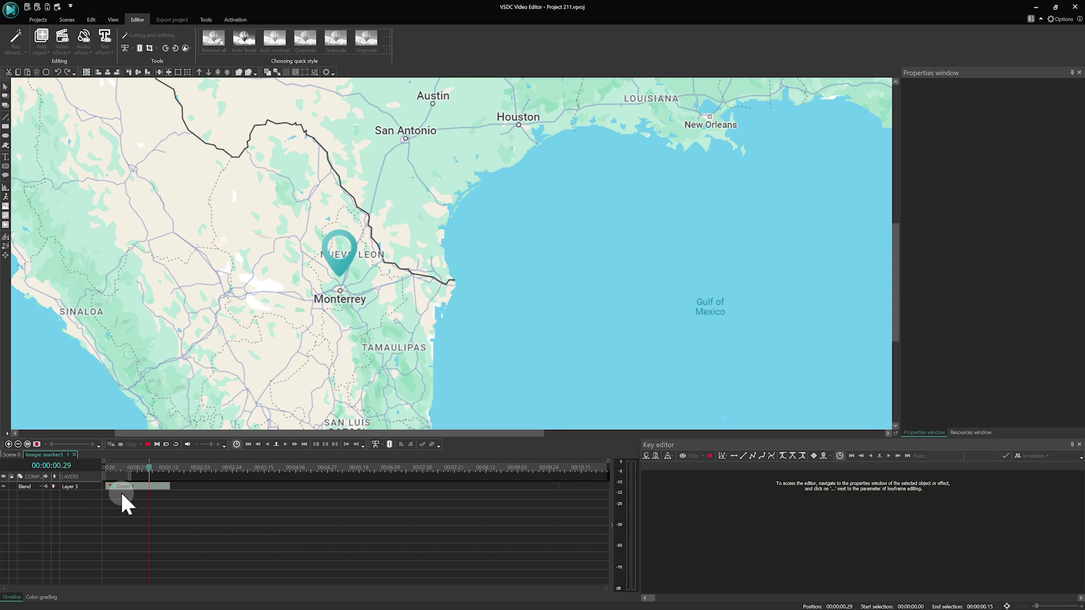
{"action": "key", "text": "space"}
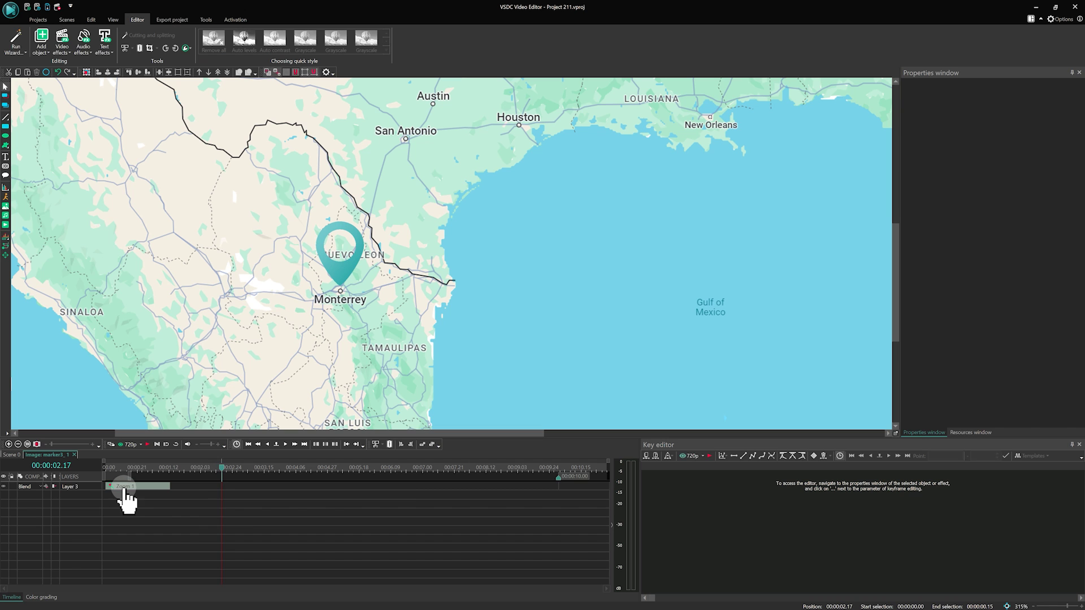
Edit the zoom's Levels keyframes: smooth the line into a curve and add a 135% keyframe at 00:00:00.26
{"action": "left_click", "coordinate": [128, 488]}
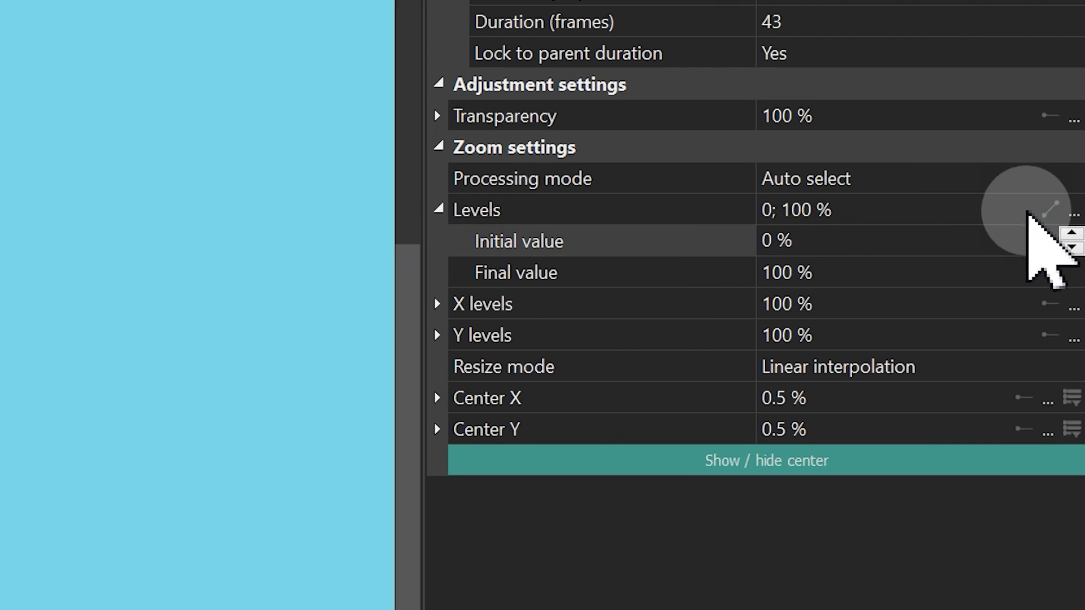
{"action": "left_click", "coordinate": [1073, 215]}
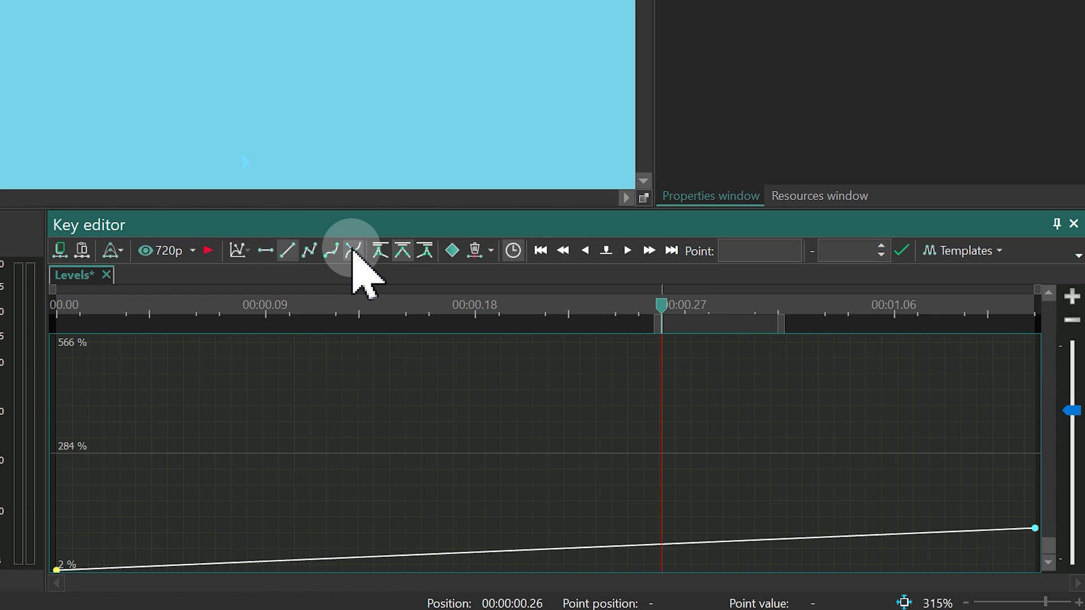
{"action": "left_click", "coordinate": [353, 250]}
{"action": "left_click", "coordinate": [452, 250]}
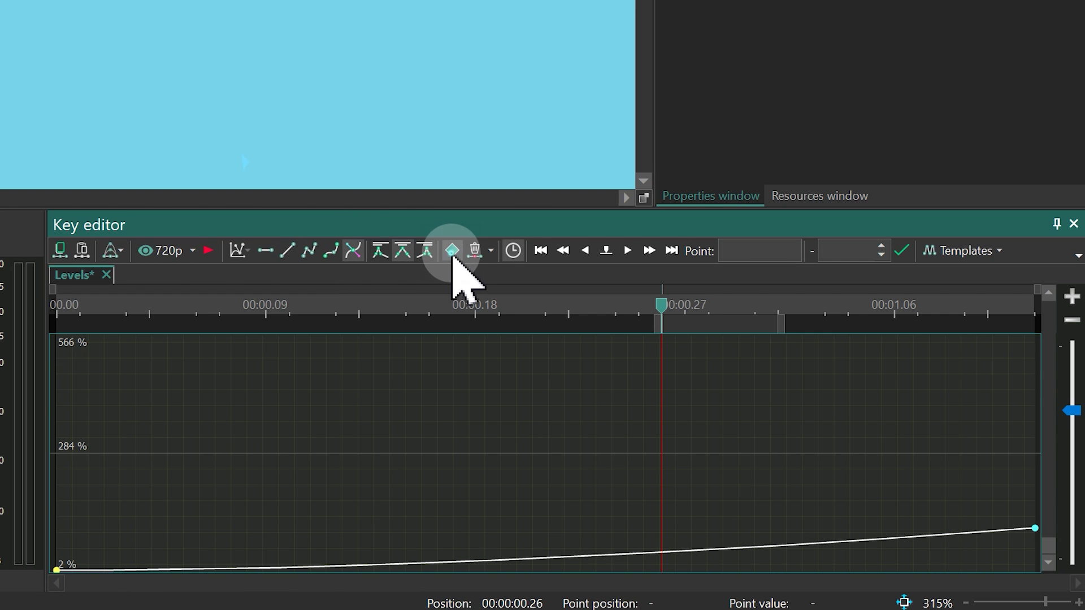
{"action": "left_click", "coordinate": [838, 257]}
{"action": "double_click", "coordinate": [850, 252]}
{"action": "type", "text": "135"}
{"action": "key", "text": "Return"}
Add a second Levels keyframe at 00:00:01.03 with a value of 75%
{"action": "left_click", "coordinate": [837, 311]}
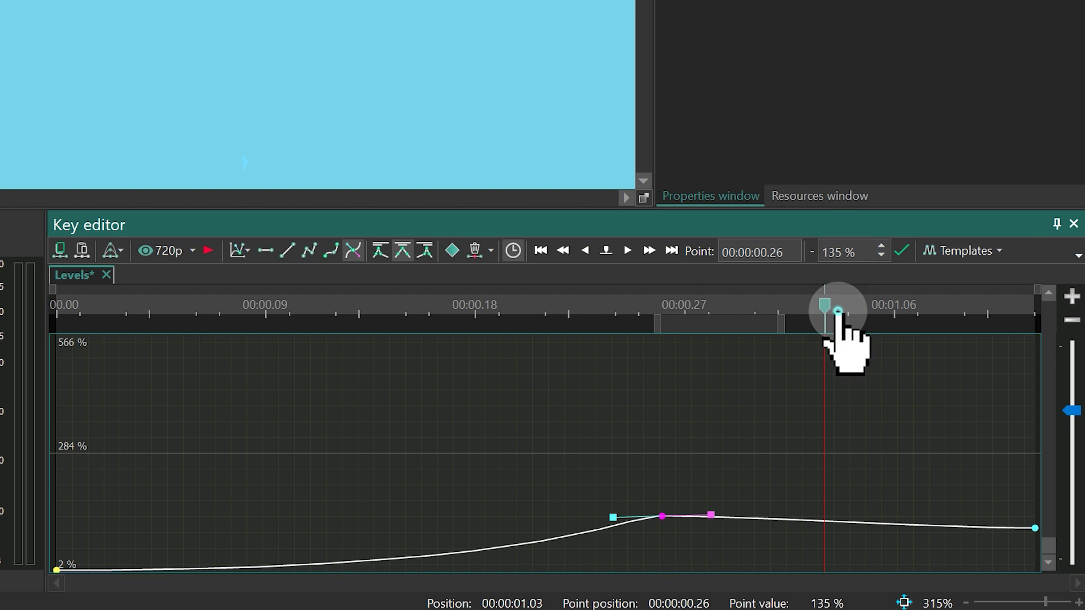
{"action": "left_click", "coordinate": [451, 250]}
{"action": "double_click", "coordinate": [868, 251]}
{"action": "type", "text": "75"}
{"action": "key", "text": "Return"}
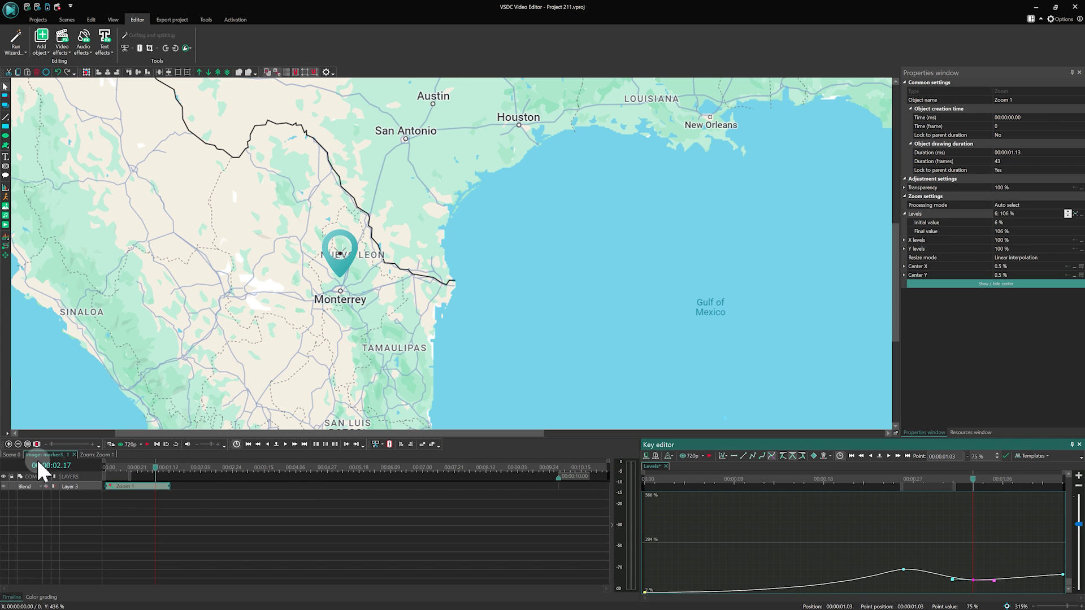
Duplicate the Monterrey marker in the main scene, start the copy at 00:00:02.13 and position it above Atlanta
{"action": "left_click", "coordinate": [14, 455]}
{"action": "left_click", "coordinate": [240, 516]}
{"action": "left_click", "coordinate": [232, 484]}
{"action": "key", "text": "ctrl+c"}
{"action": "key", "text": "ctrl+v"}
{"action": "left_click_drag", "start_coordinate": [246, 479], "coordinate": [300, 485]}
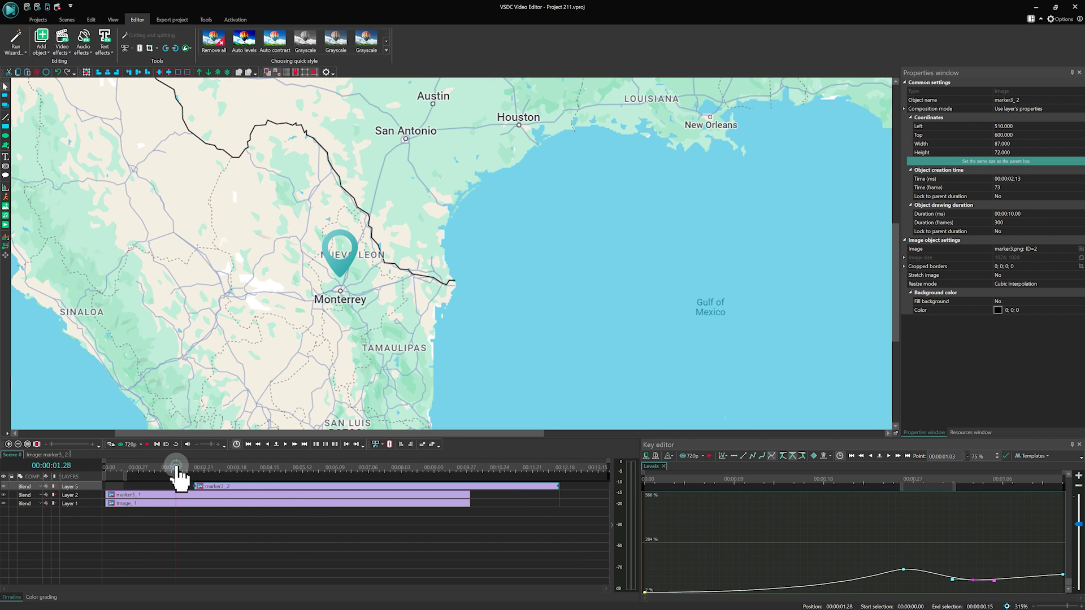
{"action": "left_click_drag", "start_coordinate": [297, 278], "coordinate": [550, 138]}
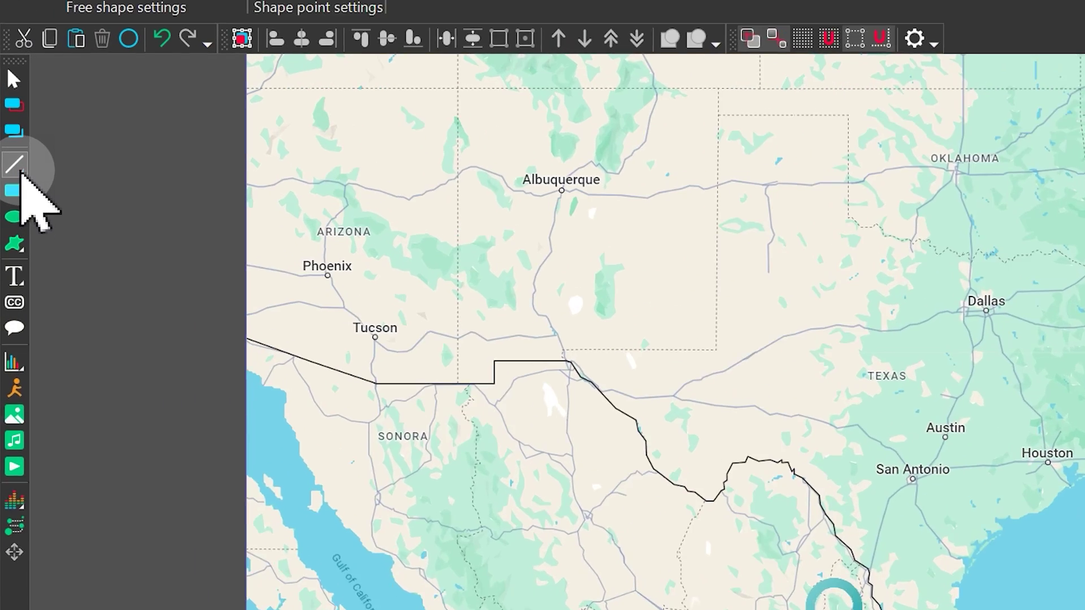
Draw a curve line from Monterrey to Atlanta on a new layer, lasting the whole parent duration
{"action": "left_click", "coordinate": [6, 117]}
{"action": "left_click", "coordinate": [107, 222]}
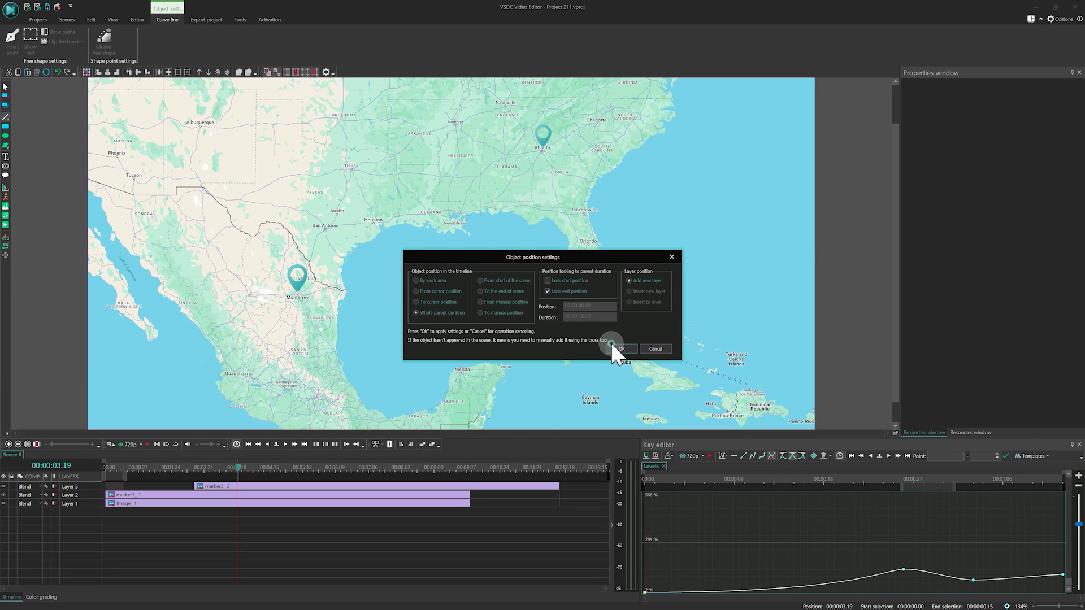
{"action": "left_click", "coordinate": [613, 346]}
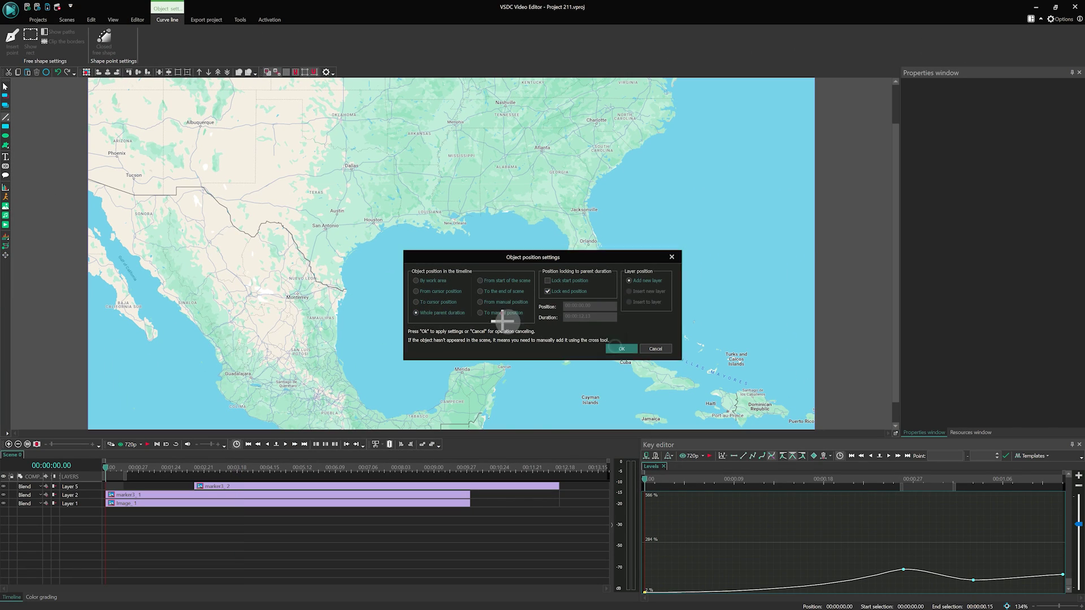
{"action": "left_click", "coordinate": [297, 293]}
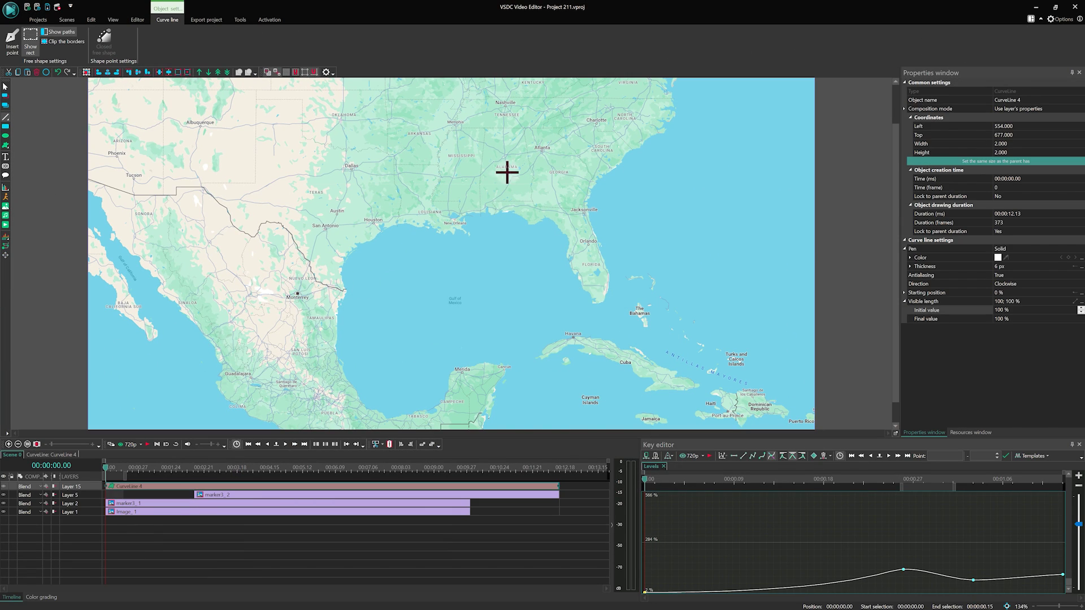
{"action": "left_click", "coordinate": [540, 151]}
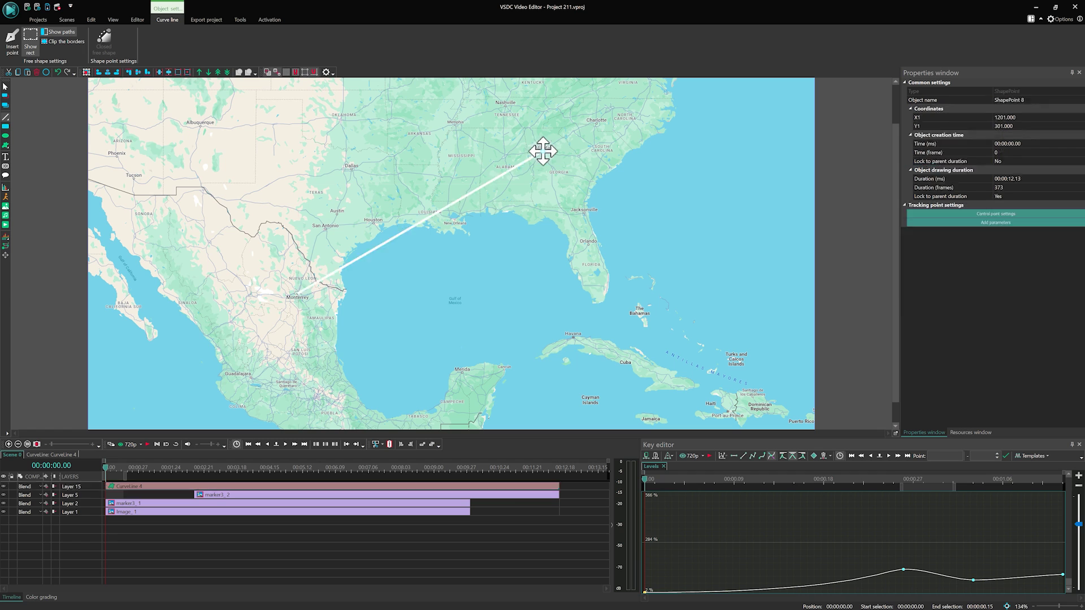
Bend the line between Monterrey and Atlanta into an upward arc from its Monterrey end point
{"action": "left_click", "coordinate": [220, 522]}
{"action": "left_click", "coordinate": [299, 293]}
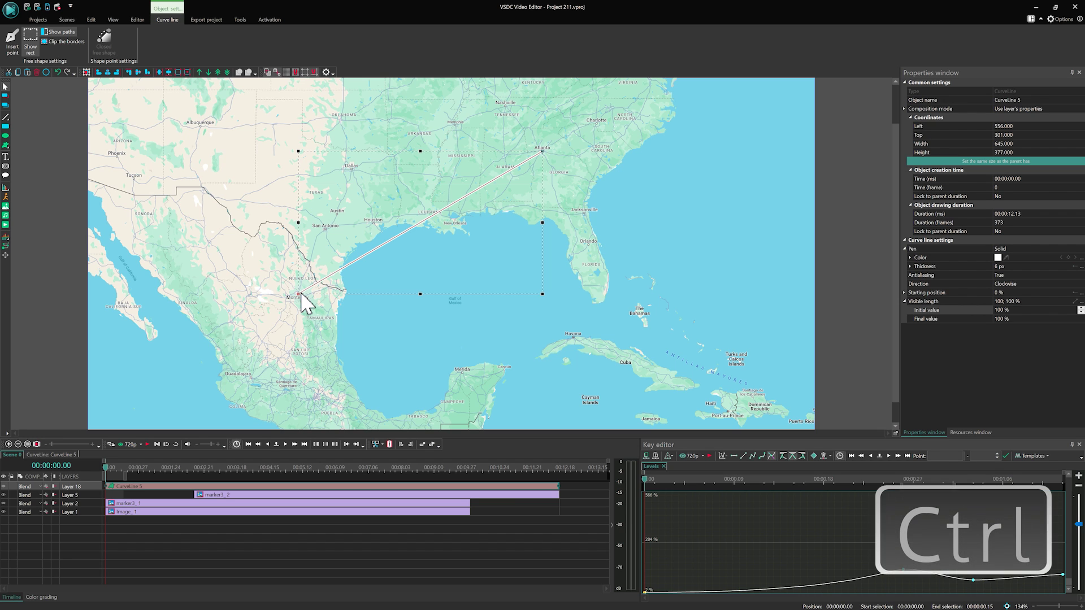
{"action": "left_click_drag", "start_coordinate": [300, 292], "coordinate": [362, 148]}
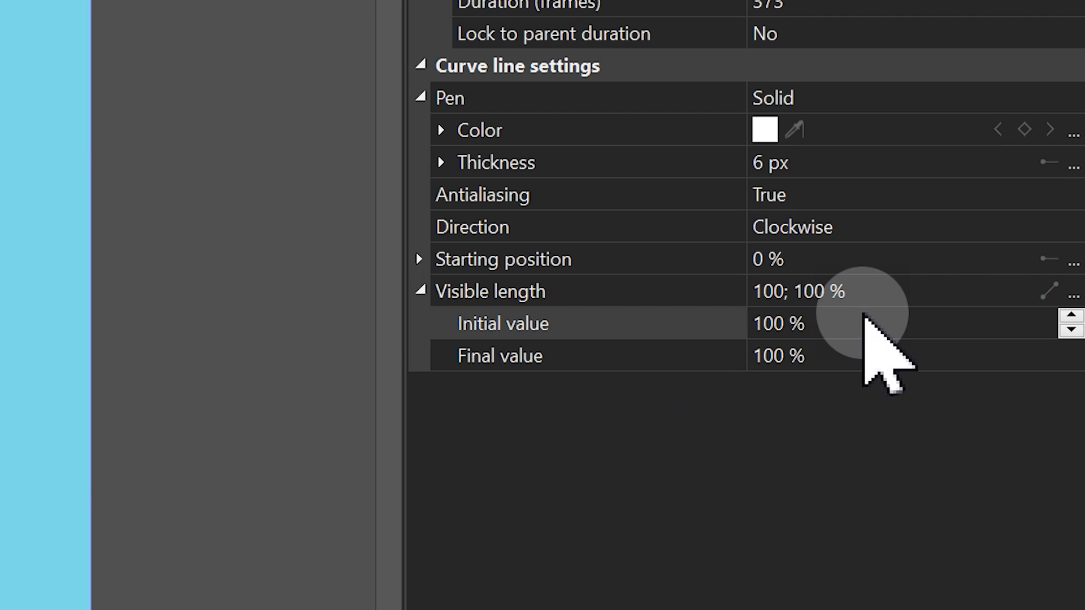
Set the initial value of the curve line's Visible length to 0%
{"action": "left_click", "coordinate": [864, 315]}
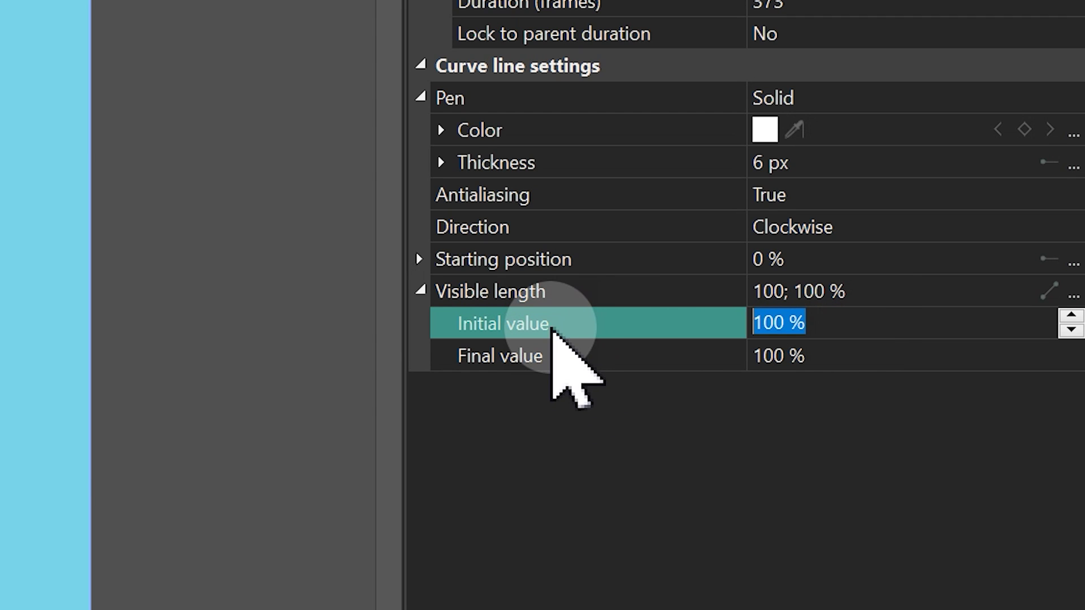
{"action": "type", "text": "0"}
{"action": "left_click", "coordinate": [554, 326]}
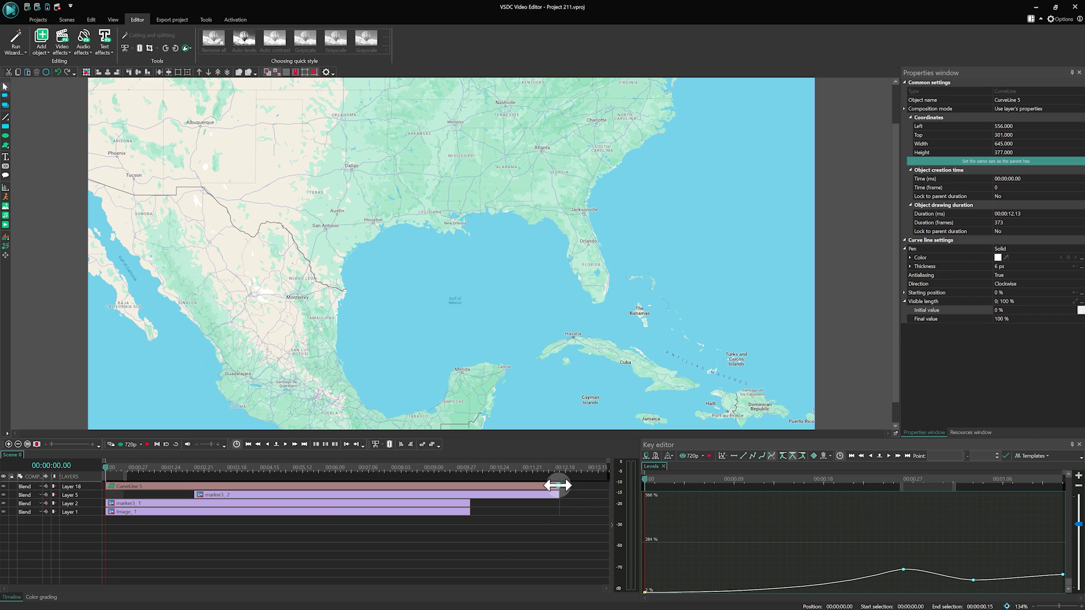
Shorten the curve line to end with the map image, and shrink the plane image to about 199 by 102 over Monterrey
{"action": "left_click_drag", "start_coordinate": [557, 486], "coordinate": [473, 489]}
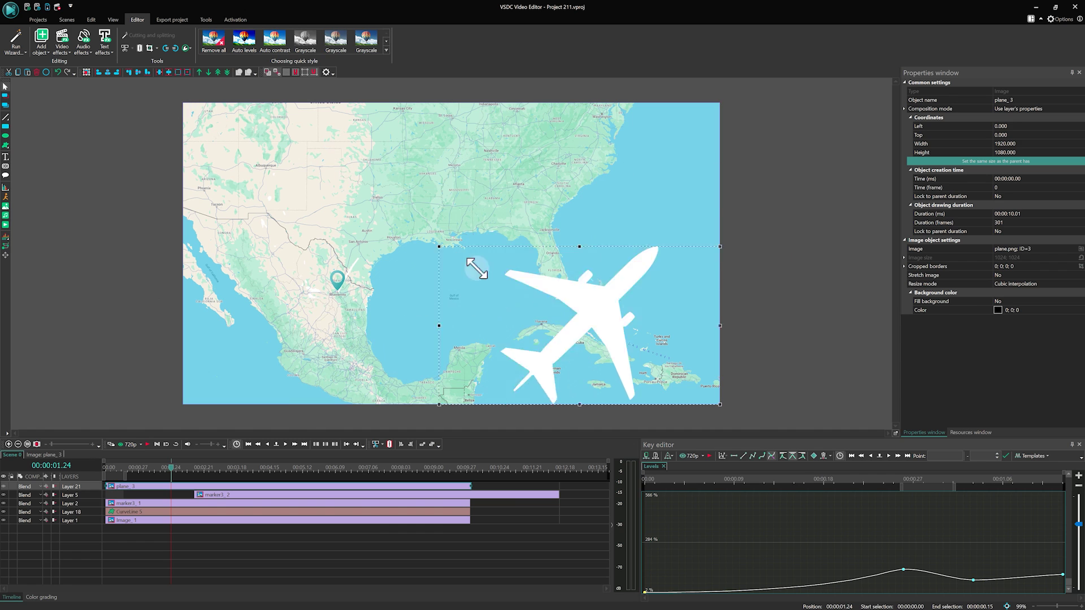
{"action": "left_click_drag", "start_coordinate": [467, 262], "coordinate": [342, 293]}
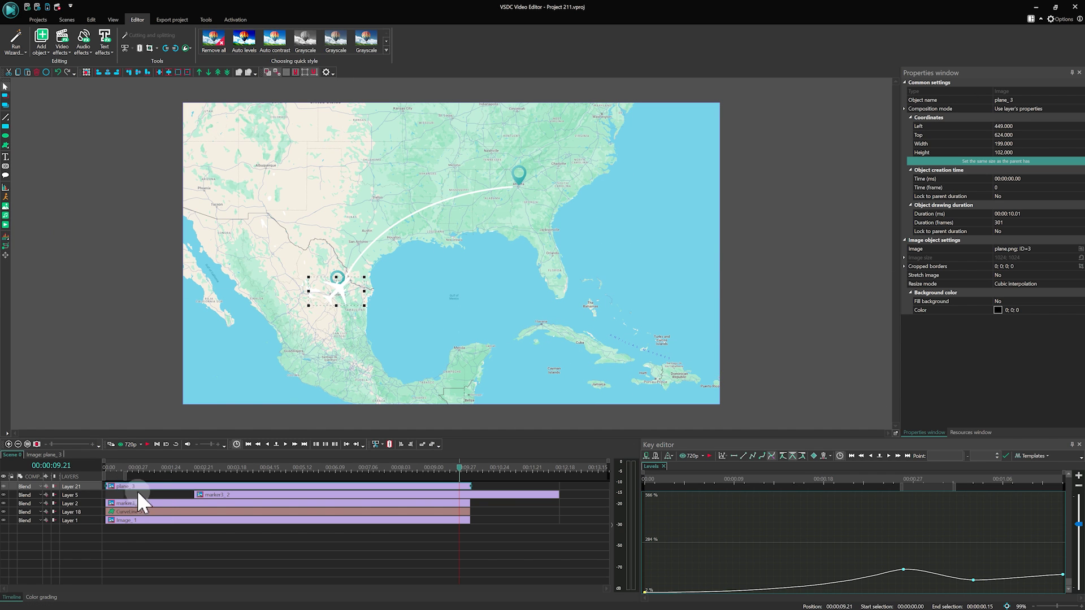
Give the plane image a Movement effect ending at Atlanta and bend its path upward to follow the white route line
{"action": "double_click", "coordinate": [139, 489]}
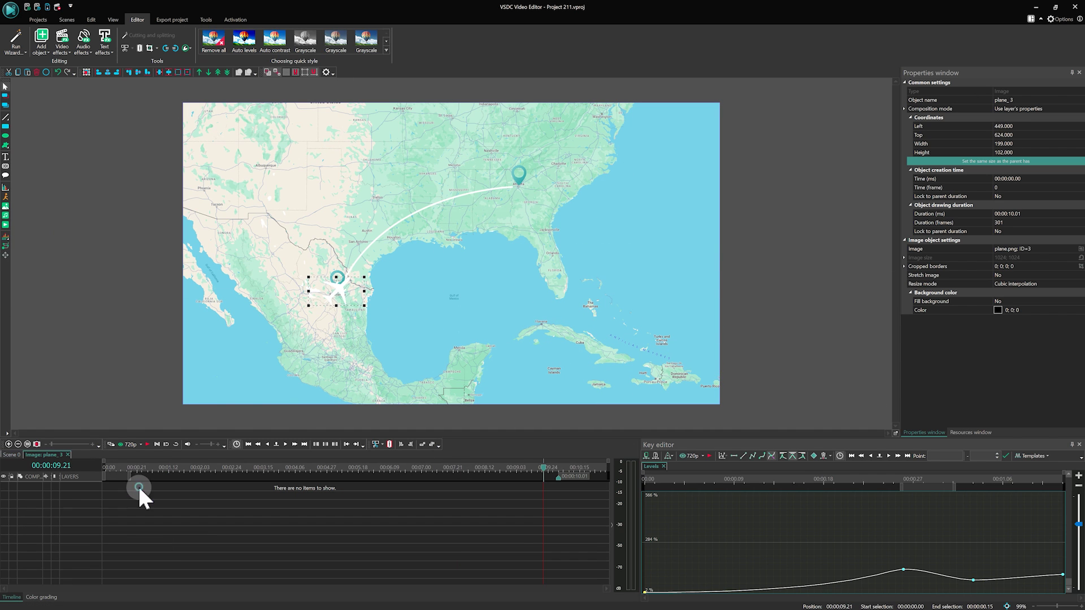
{"action": "left_click", "coordinate": [5, 255]}
{"action": "key", "text": "Return"}
{"action": "left_click", "coordinate": [515, 186]}
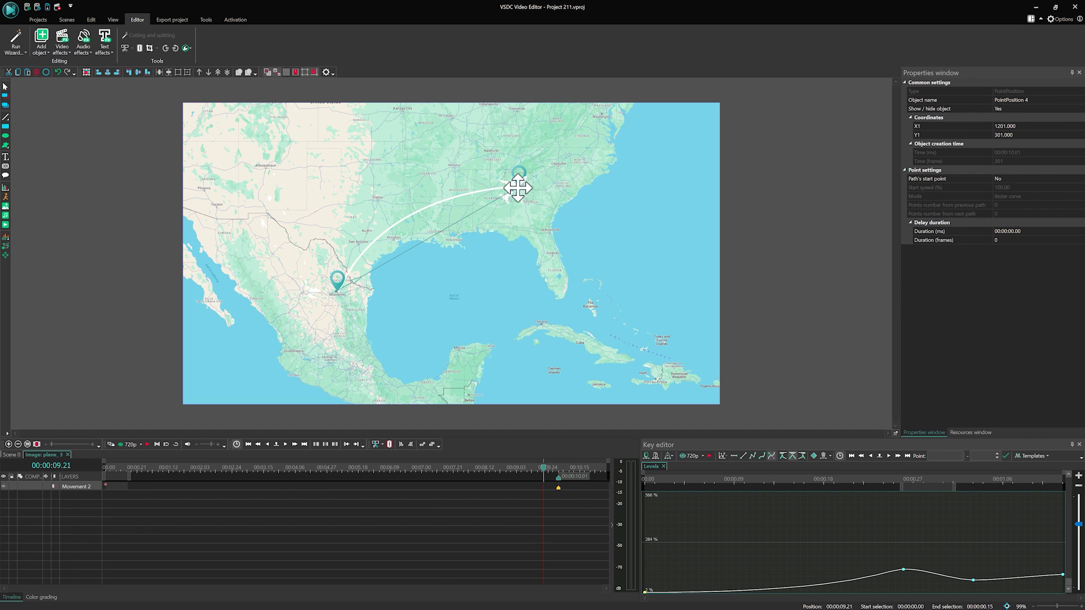
{"action": "left_click_drag", "start_coordinate": [351, 249], "coordinate": [378, 194]}
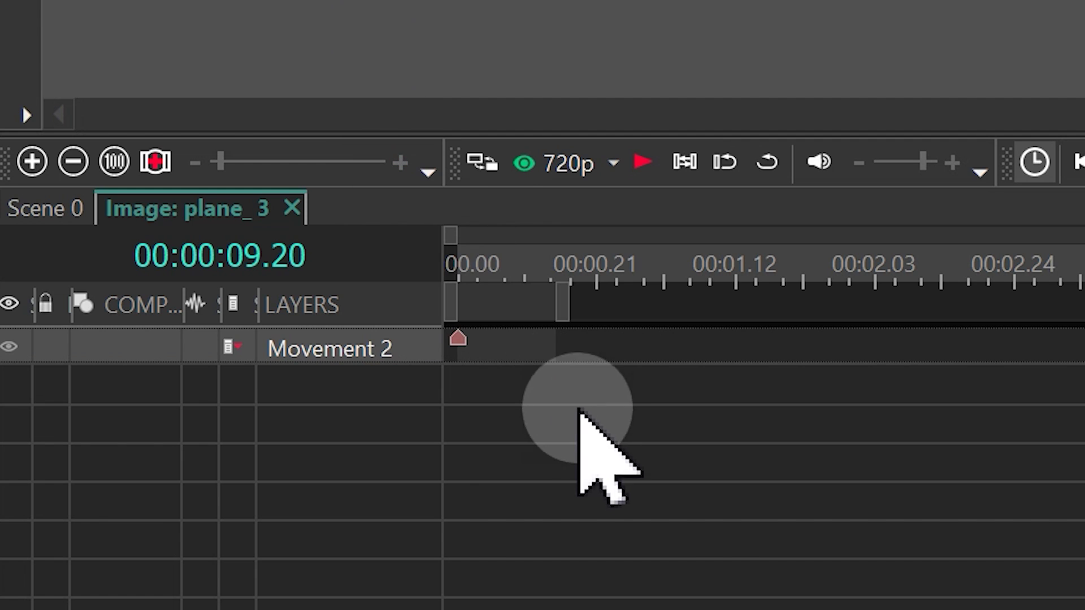
Set Rotate object to True for the plane's Movement effect
{"action": "left_click", "coordinate": [579, 422]}
{"action": "left_click", "coordinate": [375, 349]}
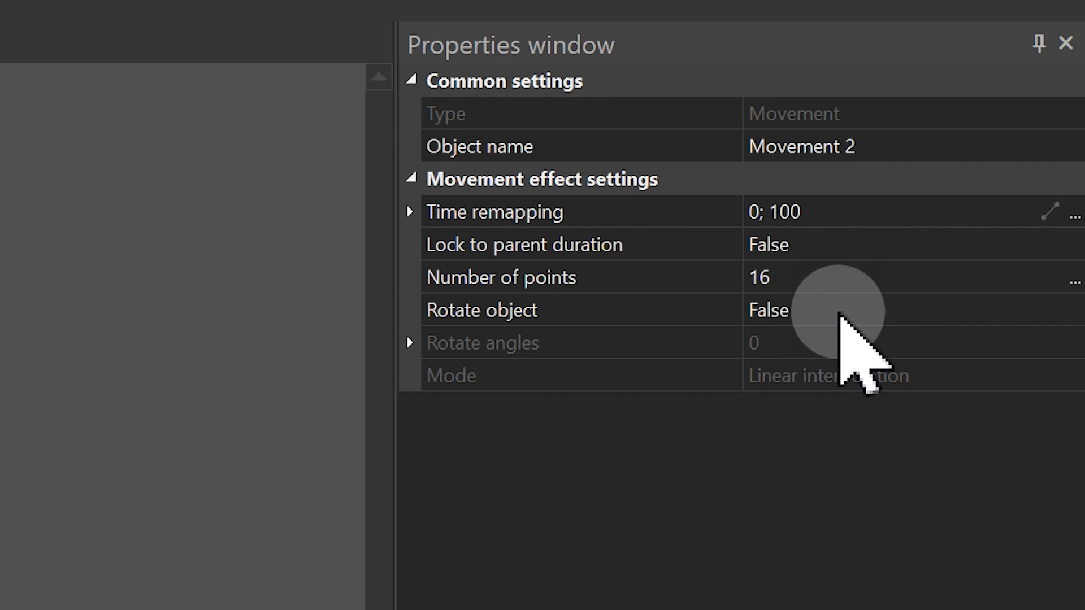
{"action": "left_click", "coordinate": [836, 311]}
{"action": "left_click", "coordinate": [1073, 307]}
Try rotate angles of 30, 45 and 50 for the plane's movement, settle on 48, and check its alignment along the route
{"action": "left_click", "coordinate": [811, 341]}
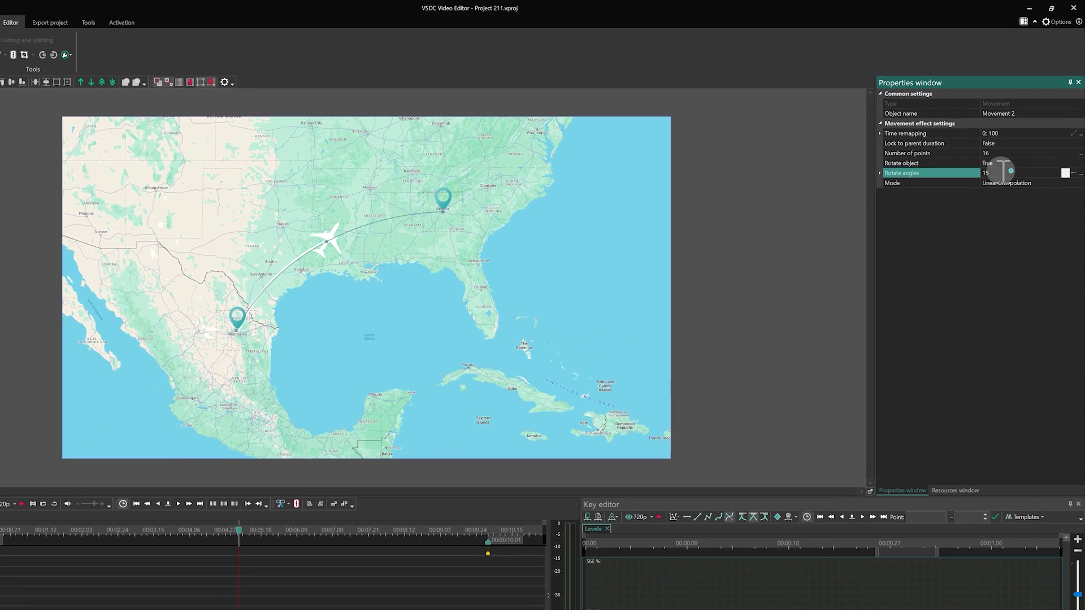
{"action": "left_click_drag", "start_coordinate": [1003, 152], "coordinate": [928, 148]}
{"action": "type", "text": "30"}
{"action": "key", "text": "Return"}
{"action": "left_click", "coordinate": [898, 222]}
{"action": "type", "text": "45"}
{"action": "key", "text": "Return"}
{"action": "left_click_drag", "start_coordinate": [985, 217], "coordinate": [856, 226]}
{"action": "type", "text": "50"}
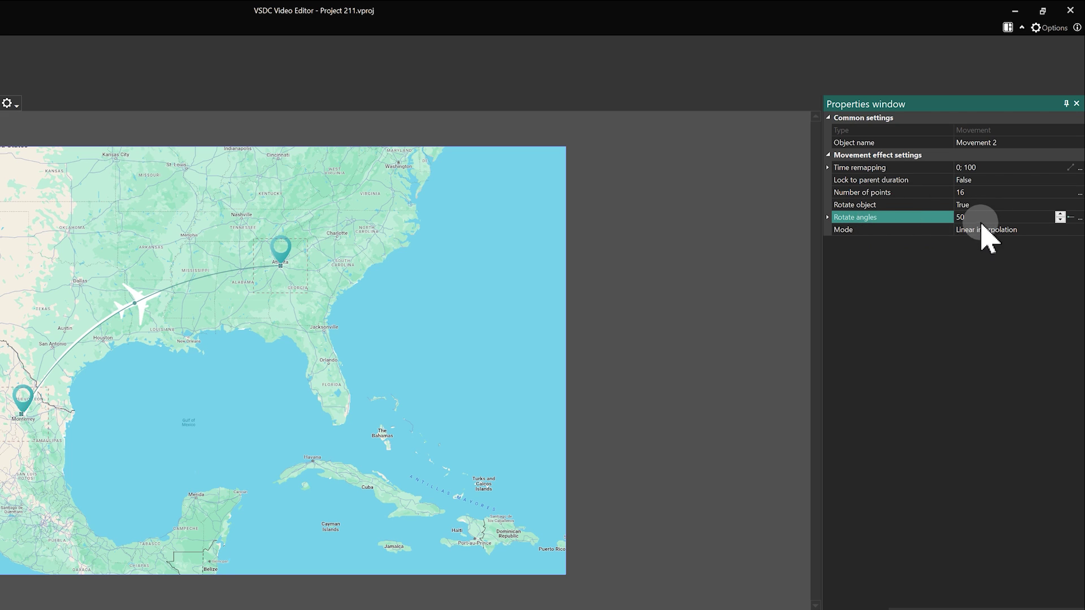
{"action": "left_click", "coordinate": [989, 221]}
{"action": "left_click", "coordinate": [917, 221]}
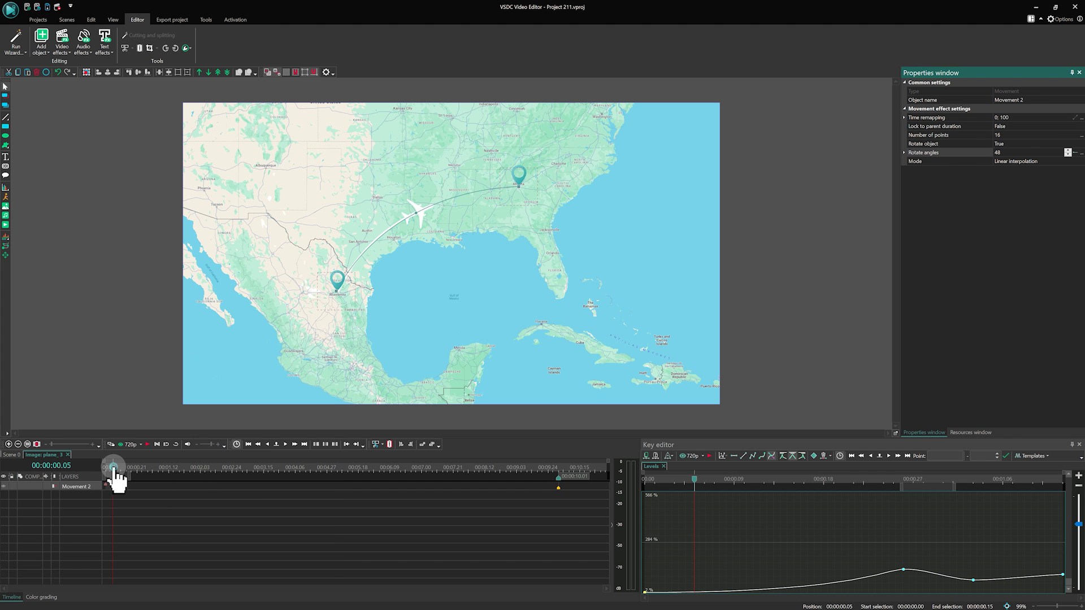
{"action": "left_click", "coordinate": [129, 471]}
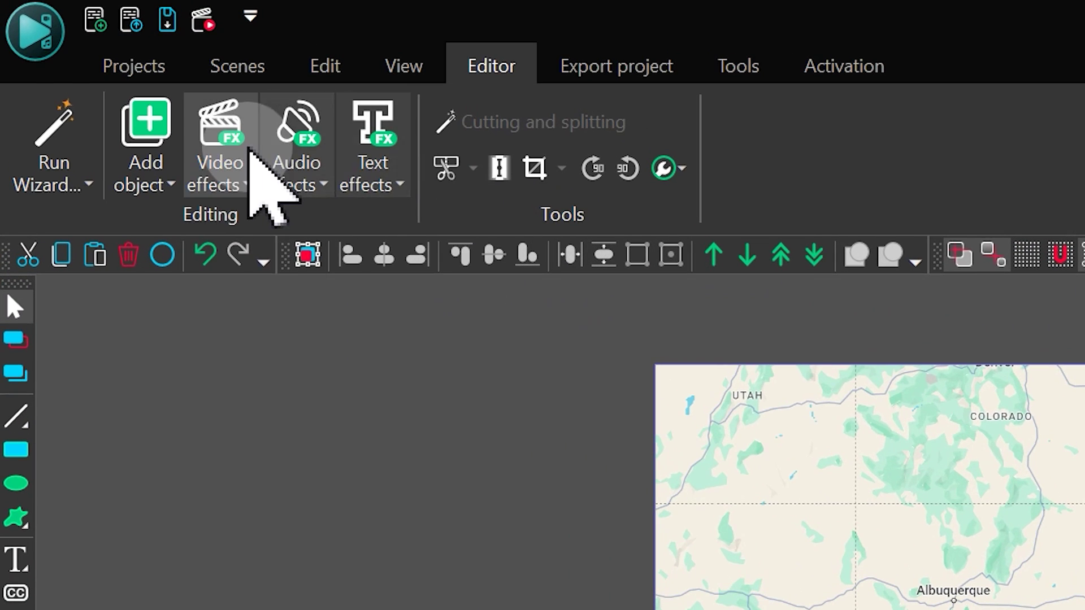
Add a Zoom effect on a new layer at the plane's start, lasting 00:00:01.09 with levels from 0 to 100 %, and preview it
{"action": "left_click", "coordinate": [249, 151]}
{"action": "mouse_move", "coordinate": [327, 327]}
{"action": "left_click", "coordinate": [489, 531]}
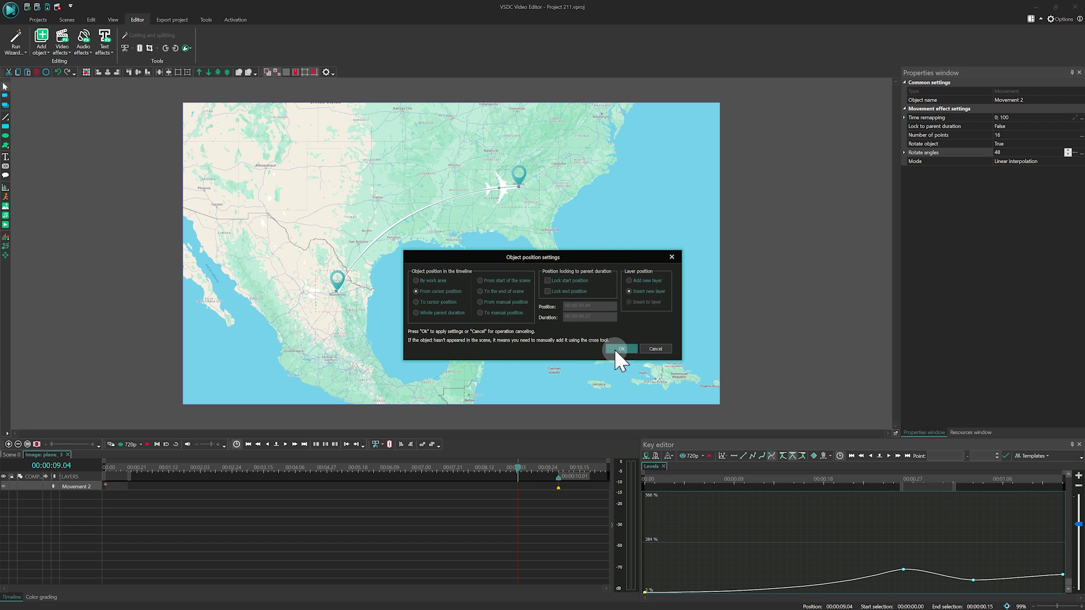
{"action": "left_click", "coordinate": [621, 349]}
{"action": "left_click_drag", "start_coordinate": [556, 496], "coordinate": [159, 484]}
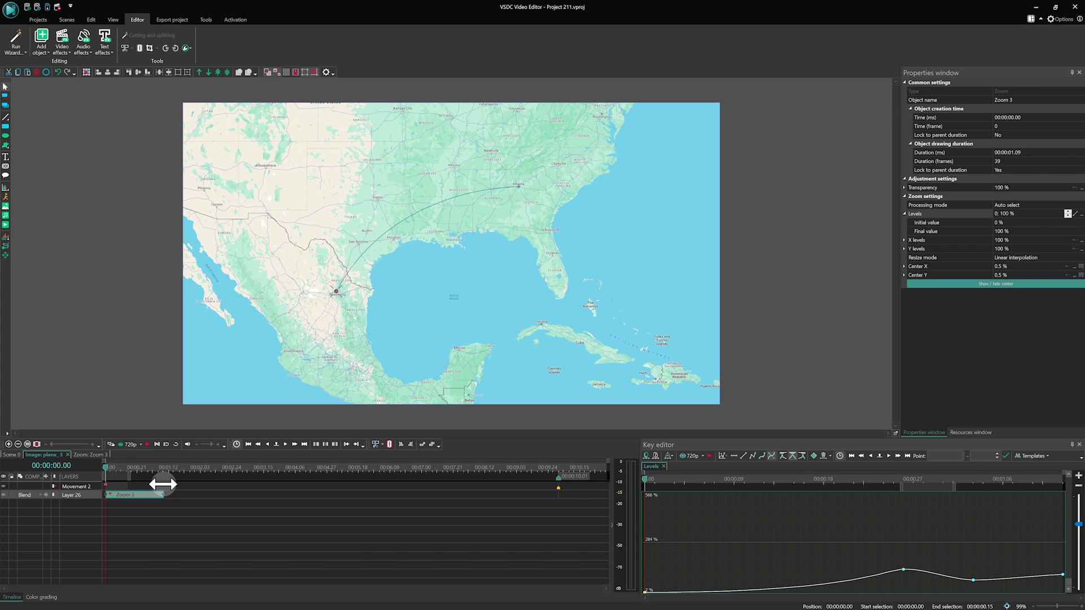
{"action": "key", "text": "space"}
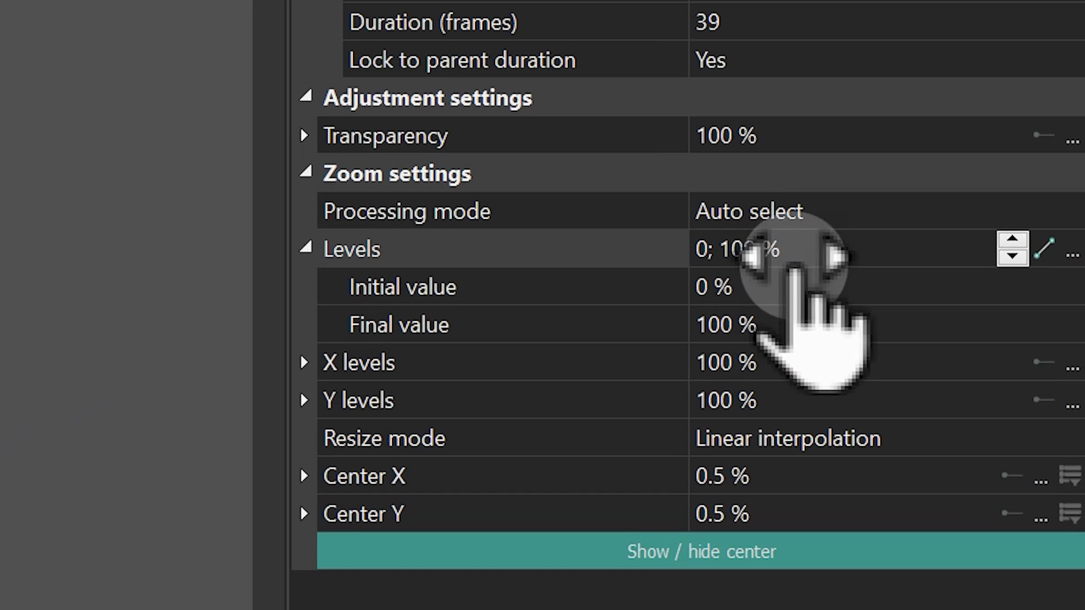
{"action": "left_click", "coordinate": [812, 282]}
{"action": "left_click", "coordinate": [692, 325]}
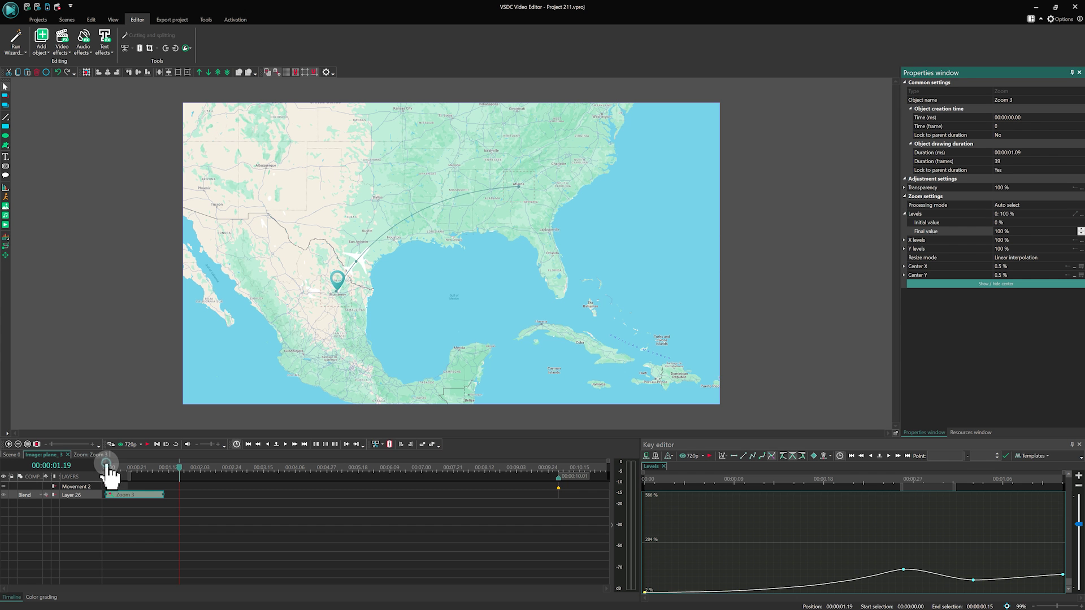
{"action": "left_click", "coordinate": [105, 469]}
{"action": "key", "text": "space"}
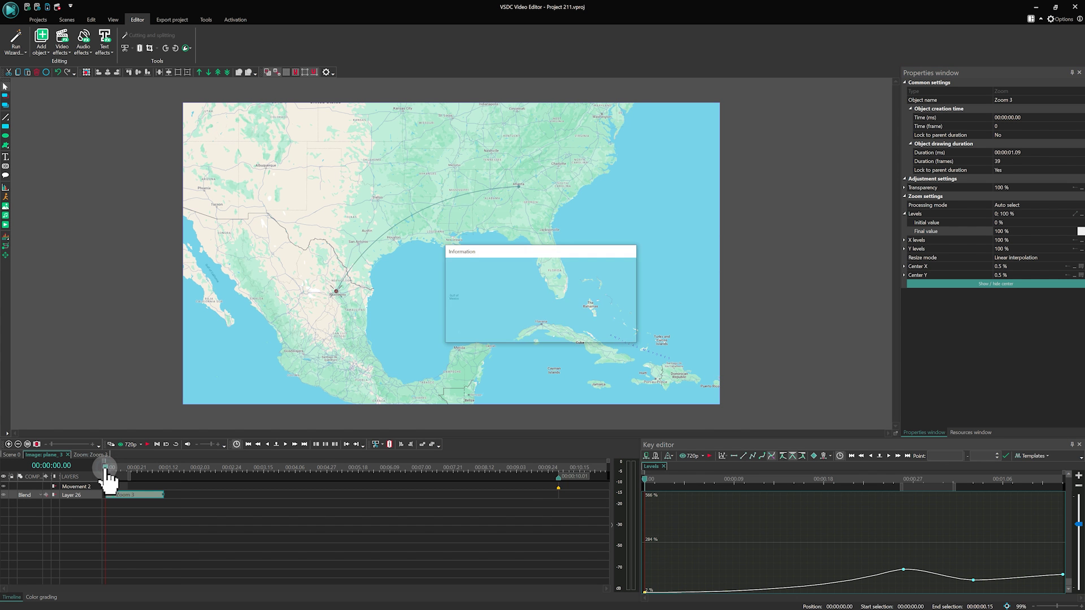
{"action": "left_click", "coordinate": [105, 468]}
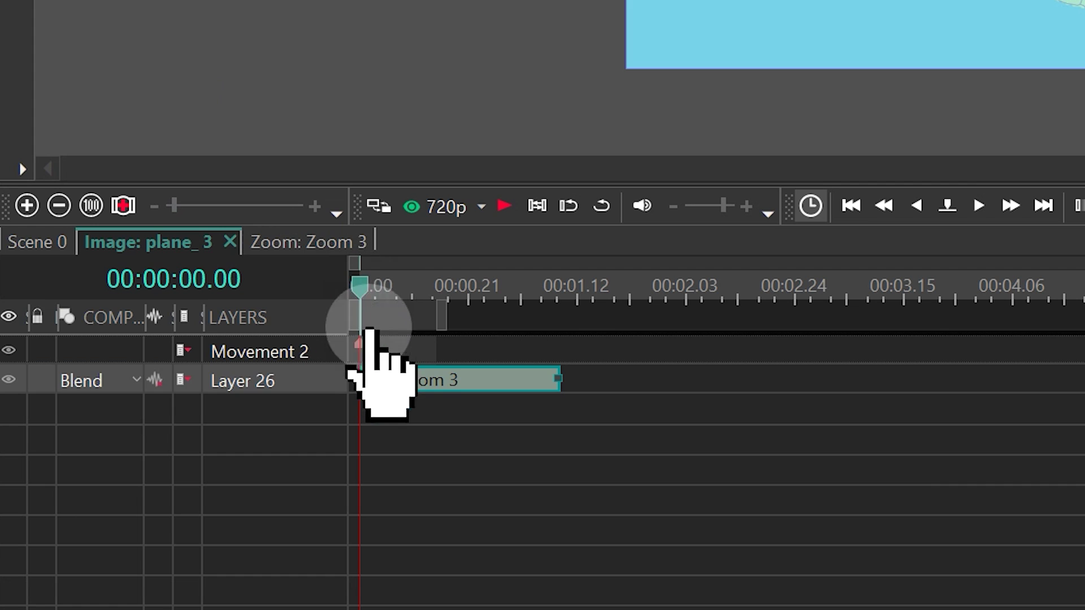
Delete the two middle points of the Zoom effect's Levels curve and flatten the end so it eases smoothly into 100 %
{"action": "left_click", "coordinate": [135, 528]}
{"action": "left_click", "coordinate": [123, 491]}
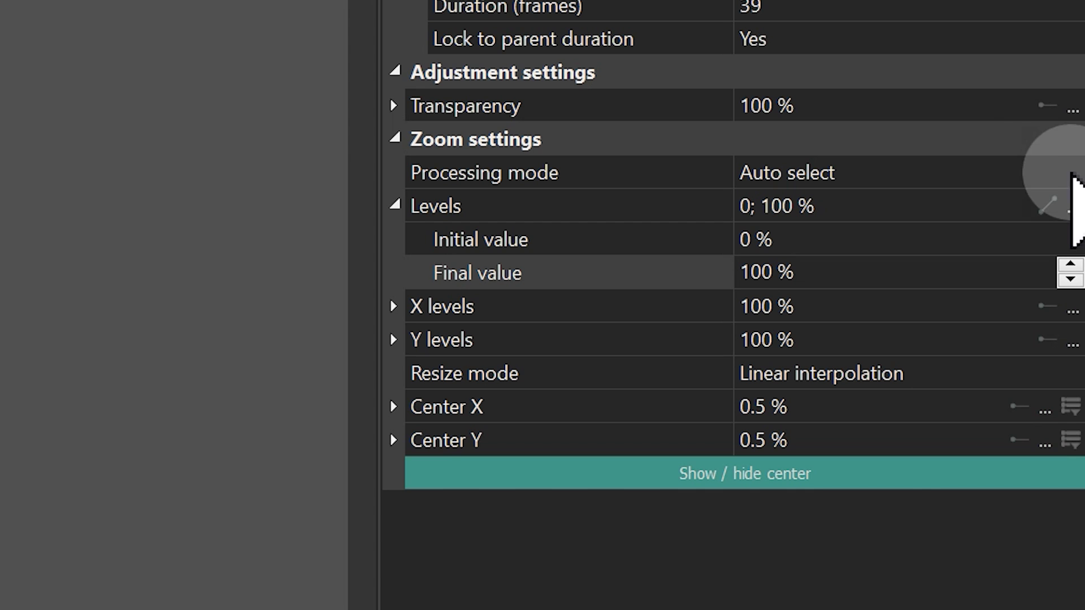
{"action": "left_click", "coordinate": [1072, 207]}
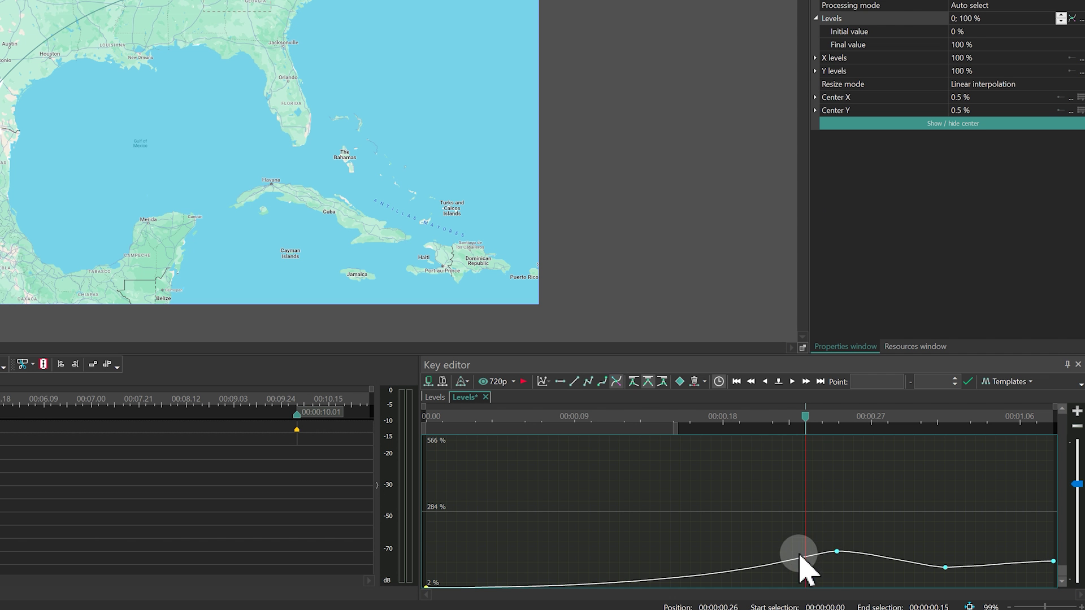
{"action": "left_click", "coordinate": [836, 551]}
{"action": "key", "text": "Delete"}
{"action": "left_click", "coordinate": [944, 568]}
{"action": "key", "text": "Delete"}
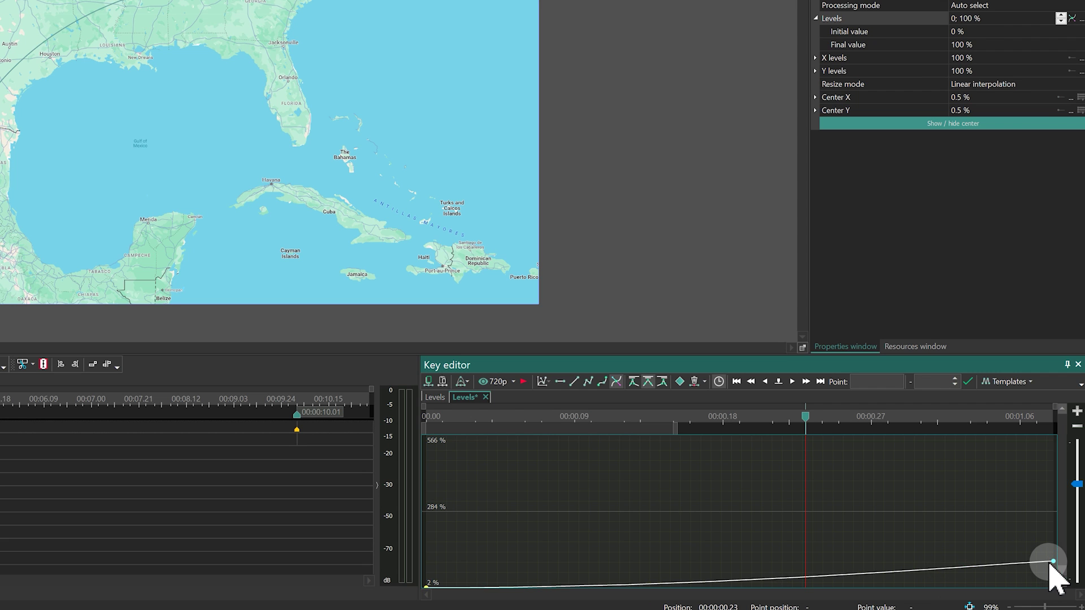
{"action": "left_click", "coordinate": [1052, 561]}
{"action": "left_click_drag", "start_coordinate": [1076, 485], "coordinate": [1073, 526]}
{"action": "left_click_drag", "start_coordinate": [1021, 483], "coordinate": [671, 488]}
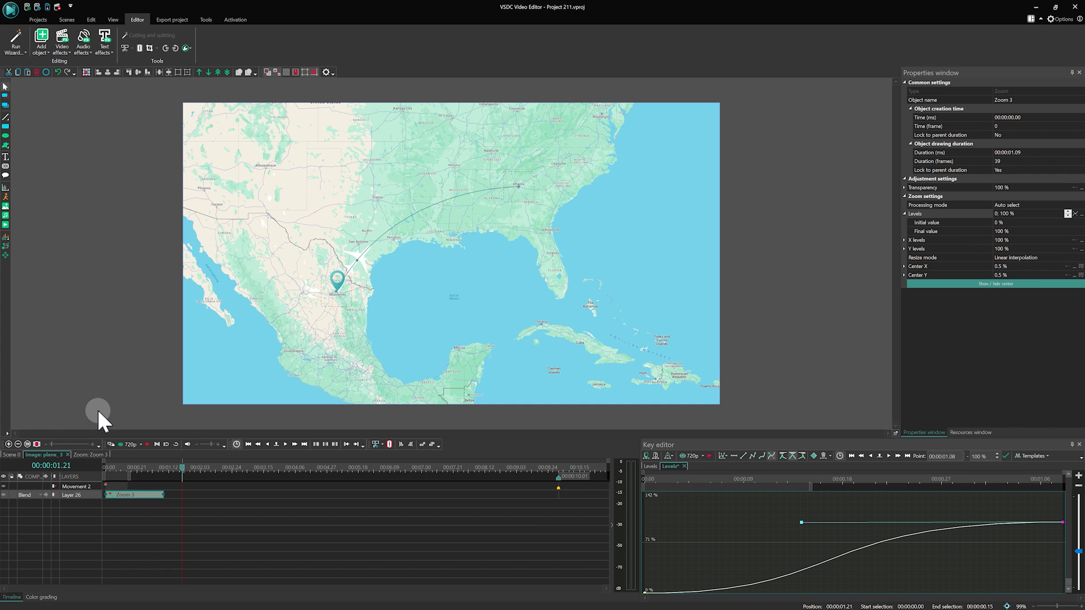
Duplicate the Zoom effect and move the copy to the end of the plane's movement, starting at 00:00:08.22
{"action": "left_click_drag", "start_coordinate": [161, 516], "coordinate": [128, 480]}
{"action": "key", "text": "ctrl+c"}
{"action": "key", "text": "ctrl+v"}
{"action": "left_click_drag", "start_coordinate": [212, 498], "coordinate": [520, 509]}
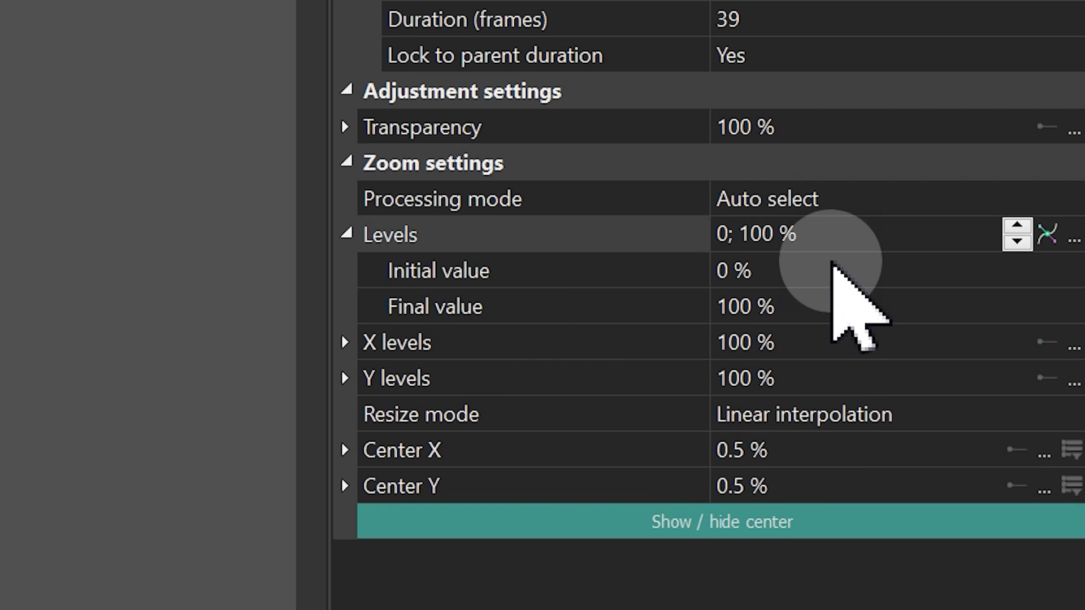
Reverse the copied Zoom effect's Levels with an initial value of 100 % and a final value of 0 %
{"action": "left_click", "coordinate": [1022, 221]}
{"action": "type", "text": "100"}
{"action": "left_click", "coordinate": [446, 308]}
{"action": "type", "text": "0"}
{"action": "key", "text": "Return"}
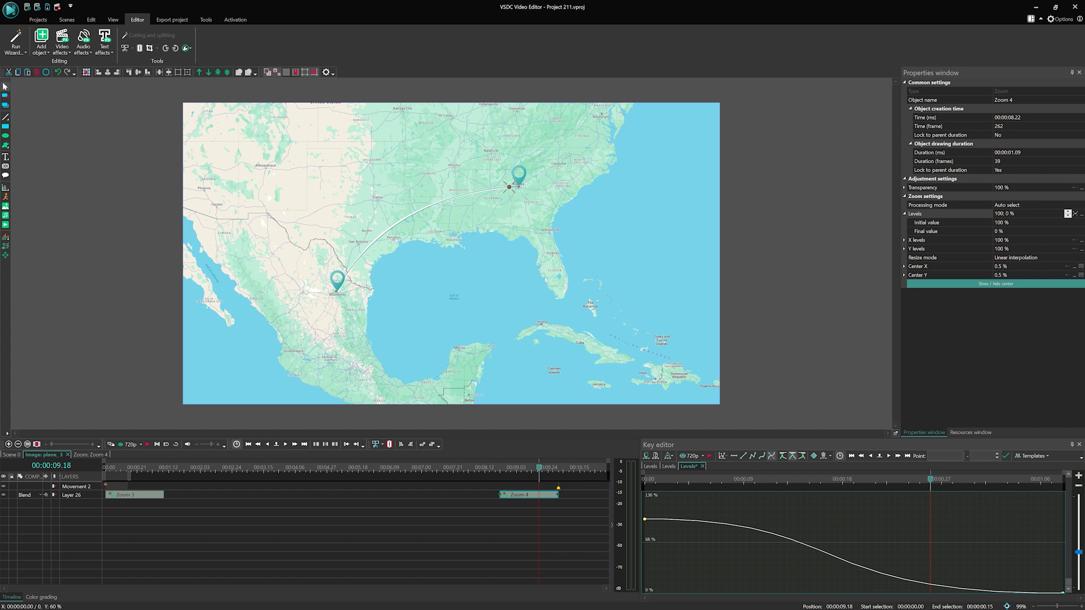
Return to the main scene and shift the Atlanta marker to start at 00:00:07.03, near the plane's arrival
{"action": "left_click", "coordinate": [12, 456]}
{"action": "left_click", "coordinate": [332, 468]}
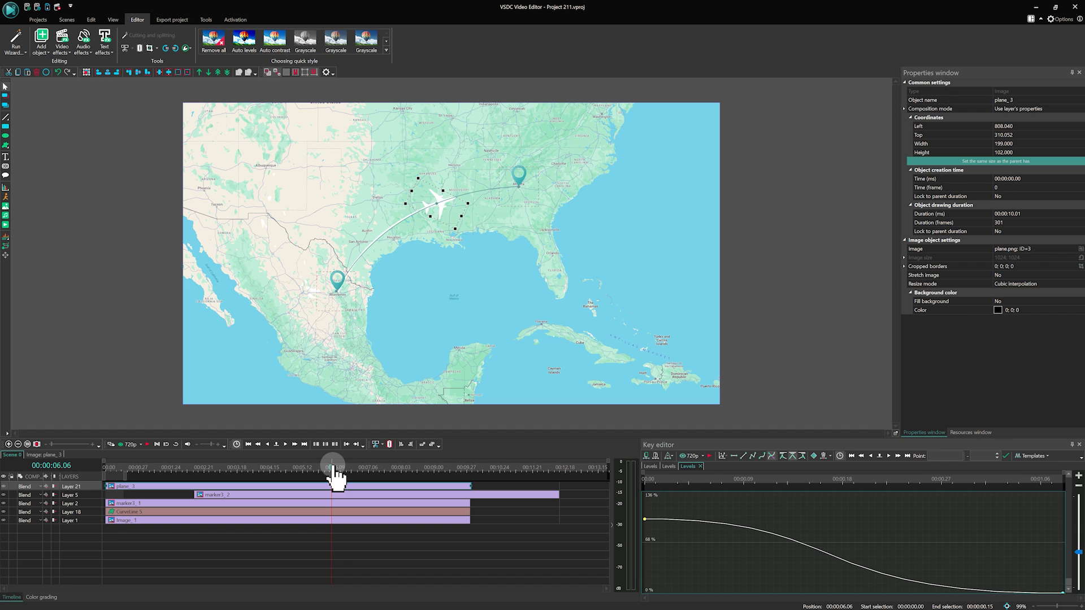
{"action": "left_click_drag", "start_coordinate": [212, 504], "coordinate": [380, 506]}
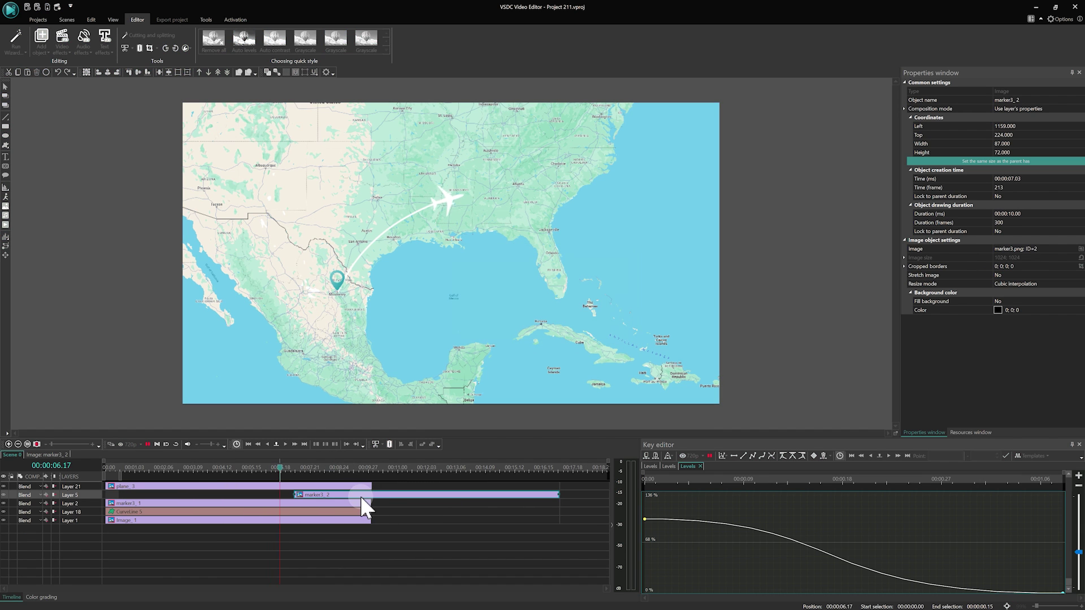
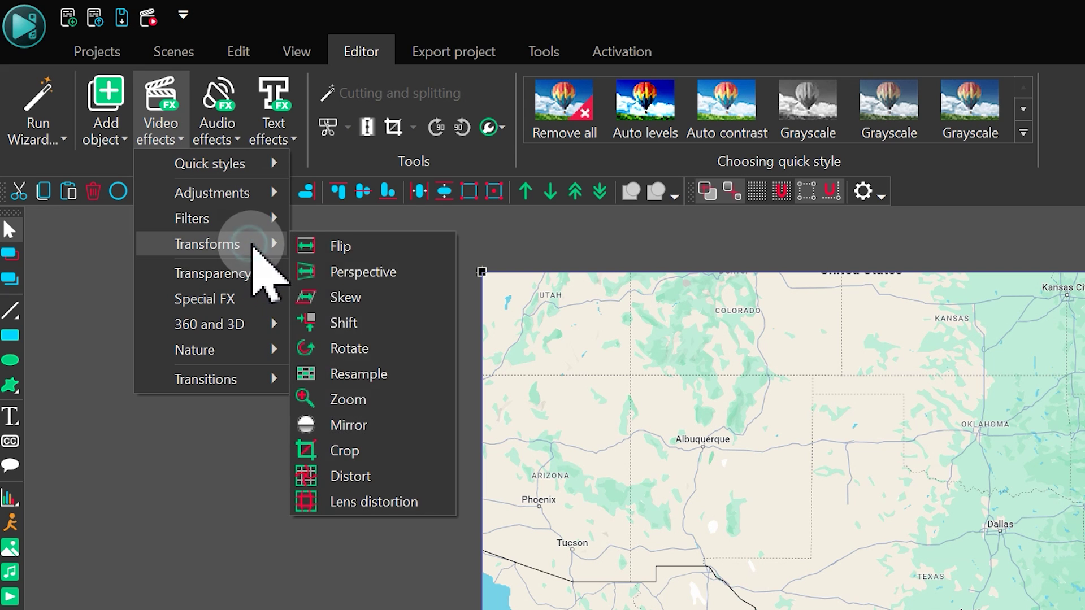
Add a Crop effect to the sprite on a new layer and shorten it to 00:00:09.28
{"action": "left_click", "coordinate": [364, 449]}
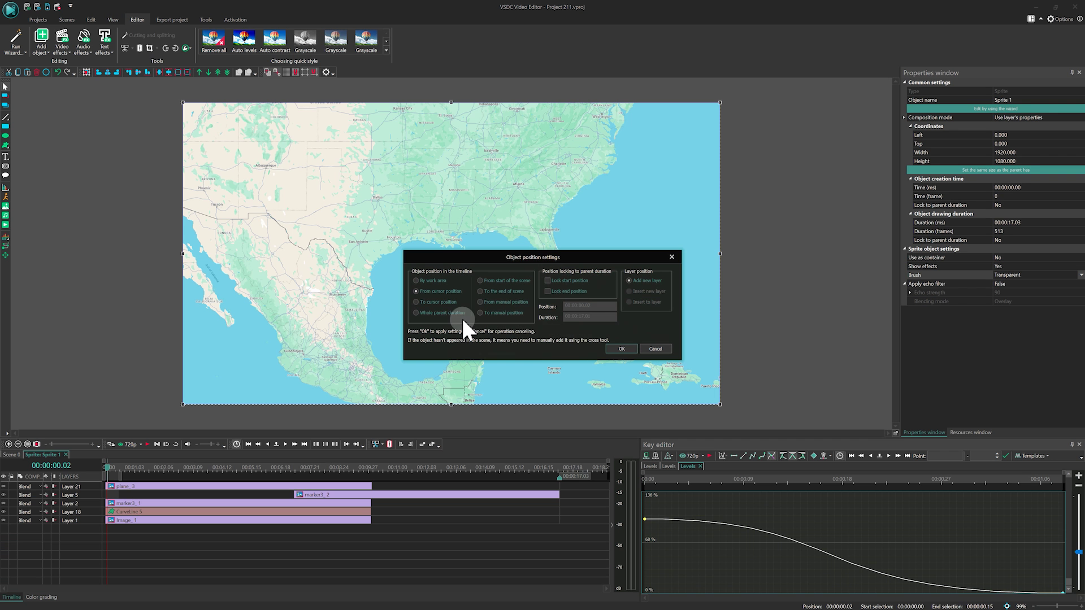
{"action": "left_click", "coordinate": [621, 348]}
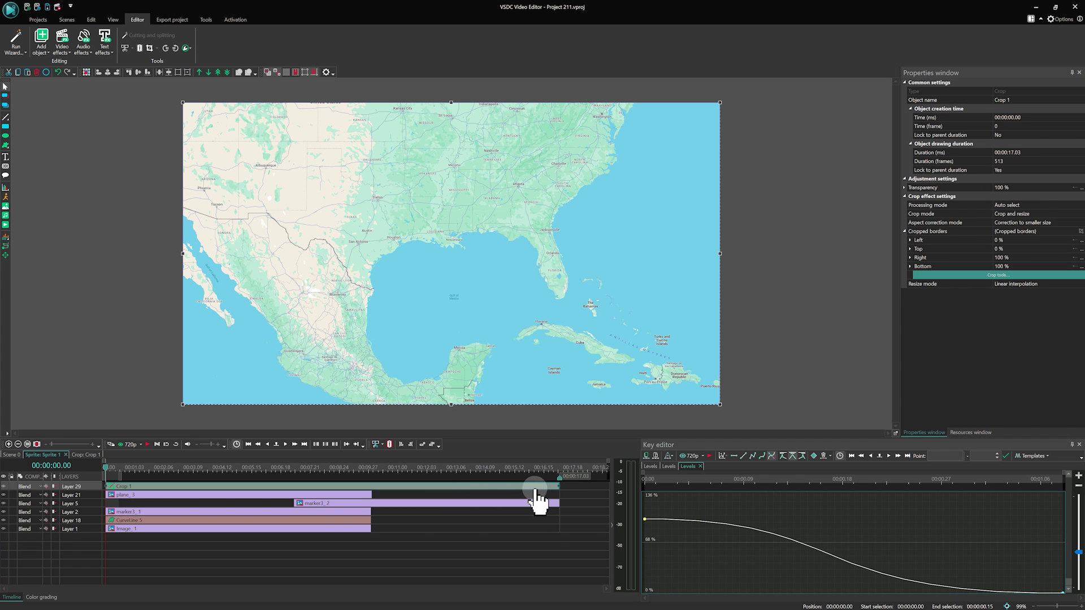
{"action": "left_click_drag", "start_coordinate": [558, 484], "coordinate": [368, 481]}
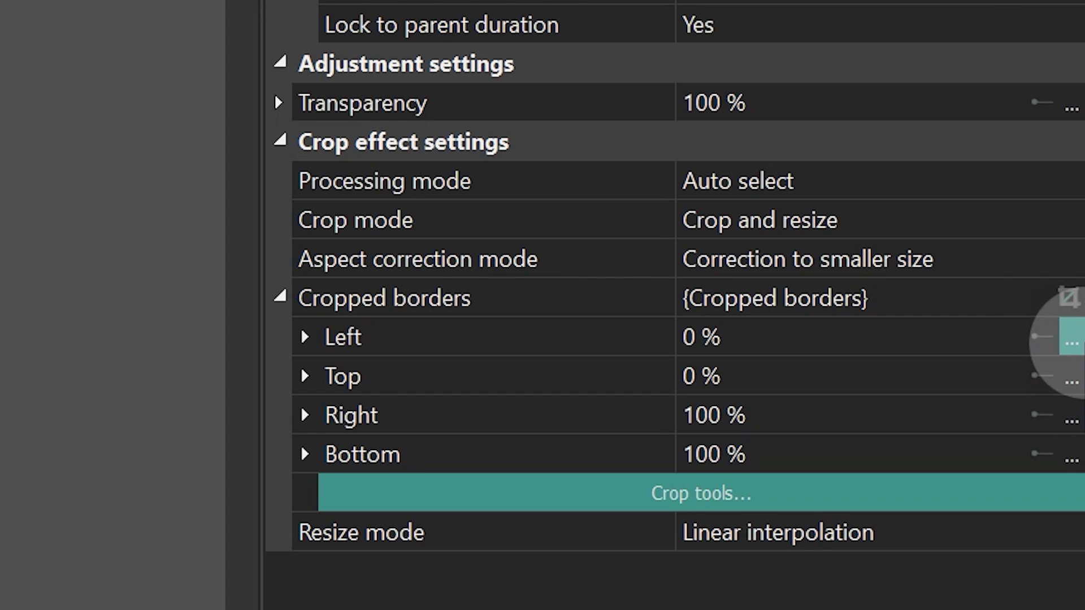
Make the Crop effect's border values change linearly over time and select the first key of the Left border
{"action": "left_click", "coordinate": [1071, 341]}
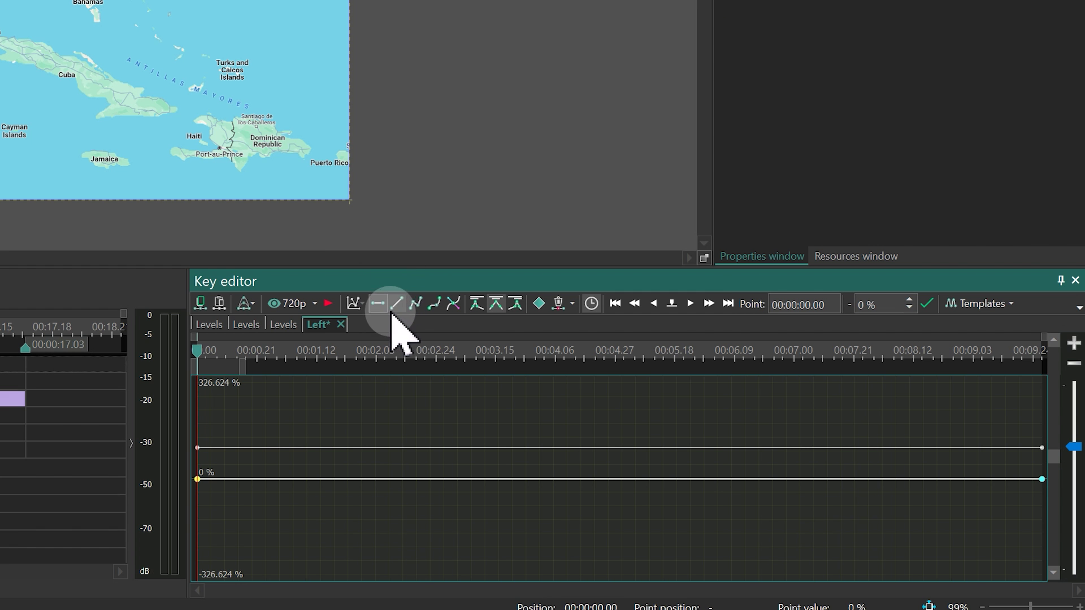
{"action": "left_click", "coordinate": [396, 305]}
{"action": "left_click", "coordinate": [197, 479]}
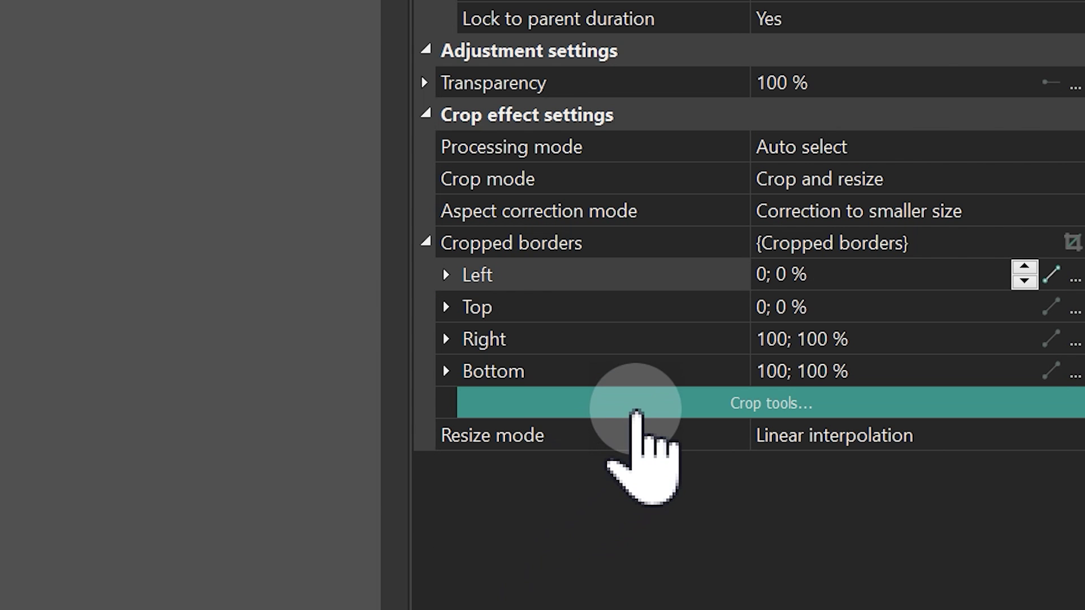
Frame the starting crop area around Monterrey, with borders at about 12.4 % left, 47.2 % top, 47.2 % right and 81.8 % bottom
{"action": "left_click", "coordinate": [636, 409]}
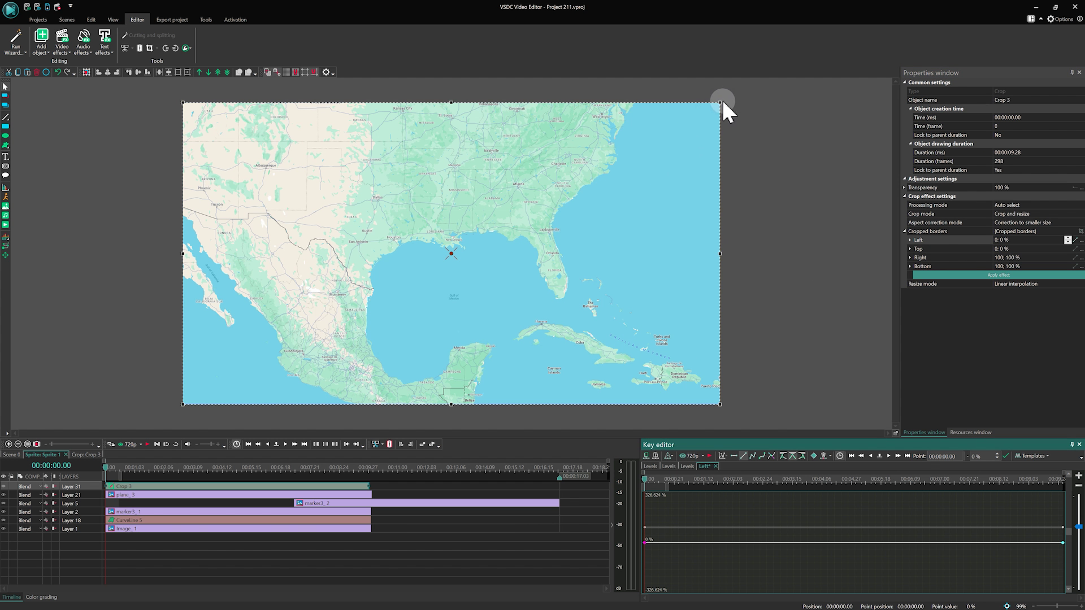
{"action": "left_click_drag", "start_coordinate": [721, 103], "coordinate": [332, 329]}
{"action": "left_click_drag", "start_coordinate": [291, 375], "coordinate": [432, 370]}
{"action": "left_click_drag", "start_coordinate": [367, 359], "coordinate": [371, 339]}
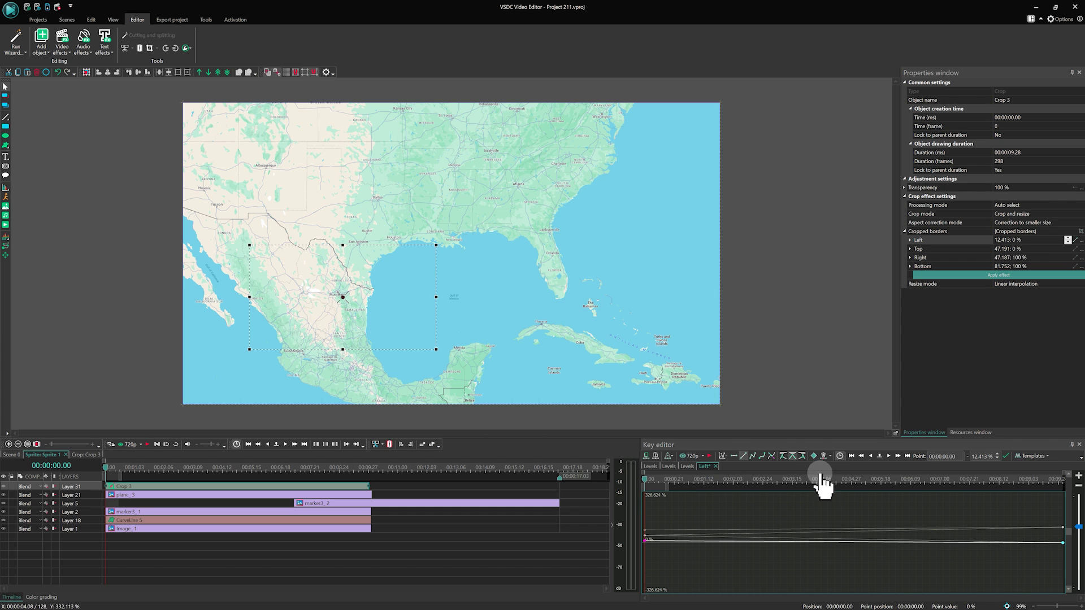
Frame the crop area around Atlanta at the 00:00:09.27 key, about 44.3 % left, 9.9 % top, 78.3 % right and 45.9 % bottom
{"action": "left_click", "coordinate": [1062, 542]}
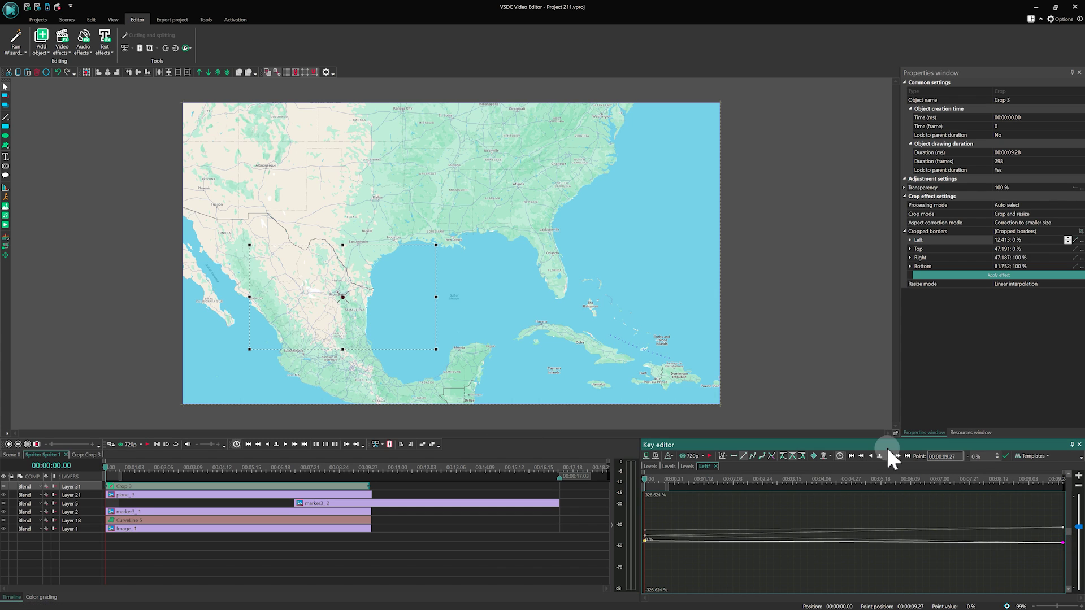
{"action": "left_click", "coordinate": [903, 455]}
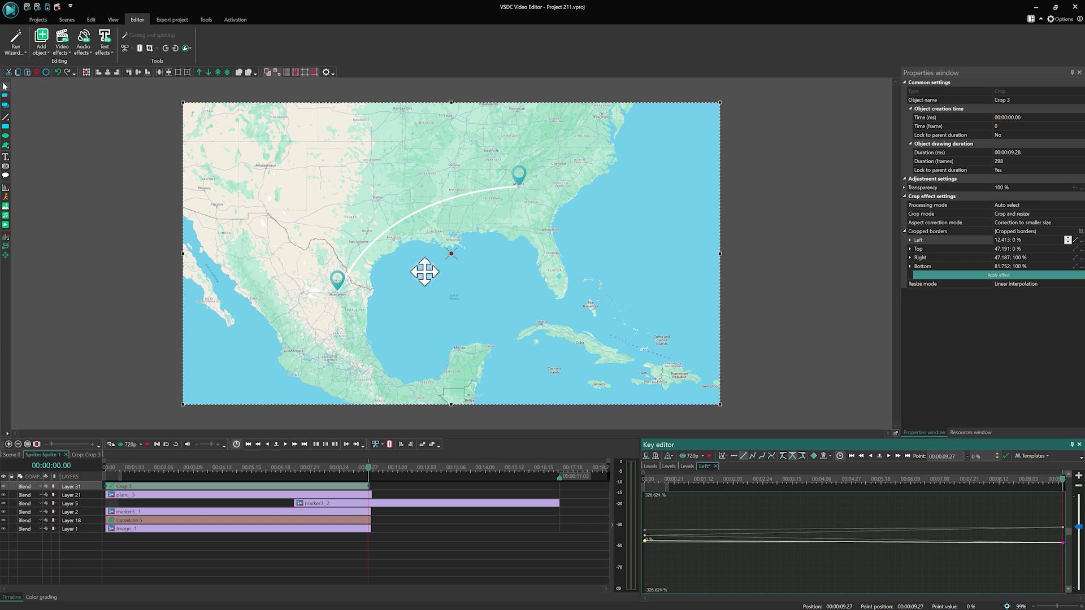
{"action": "left_click_drag", "start_coordinate": [718, 104], "coordinate": [560, 176]}
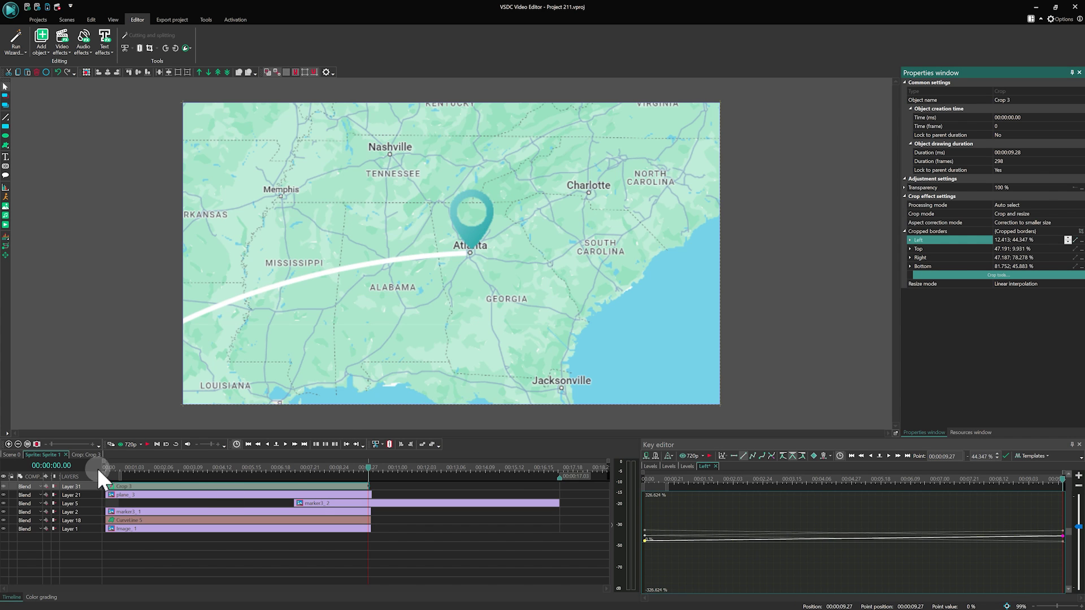
Play the camera move, and at 00:00:05.10 widen the crop area around the plane, with the left border at about 21.6 %
{"action": "left_click", "coordinate": [104, 468]}
{"action": "key", "text": "space"}
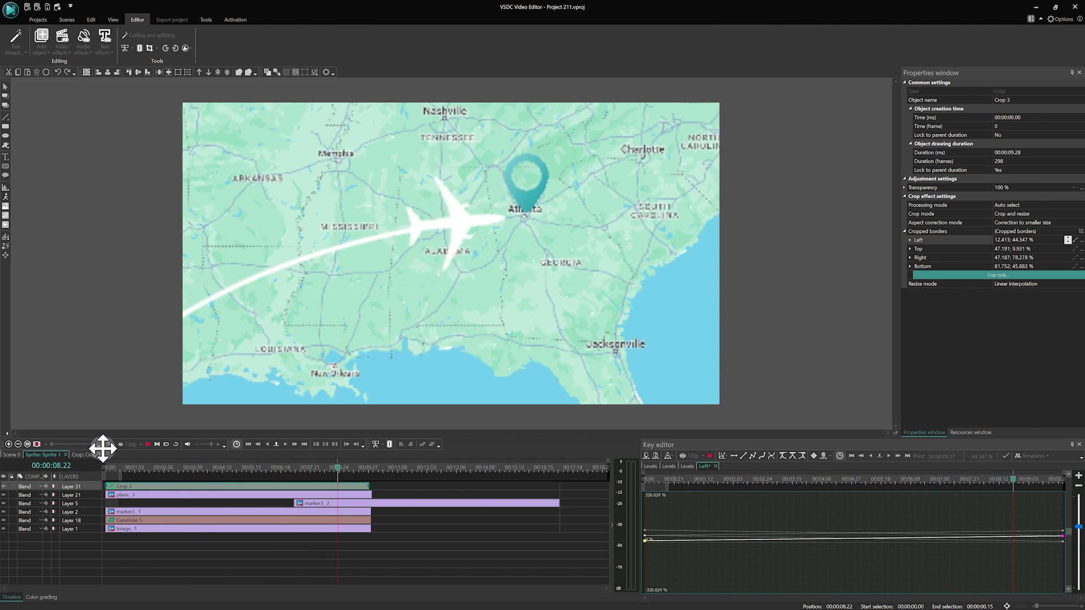
{"action": "left_click", "coordinate": [850, 480]}
{"action": "left_click", "coordinate": [853, 480]}
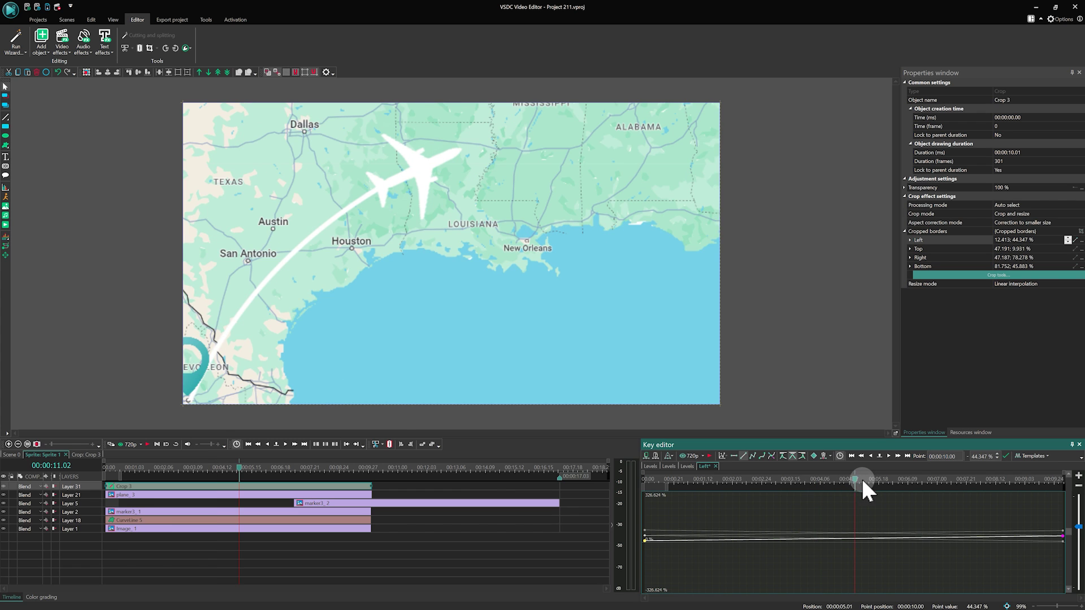
{"action": "left_click", "coordinate": [999, 280]}
{"action": "left_click_drag", "start_coordinate": [528, 295], "coordinate": [577, 318]}
{"action": "left_click_drag", "start_coordinate": [342, 184], "coordinate": [308, 153]}
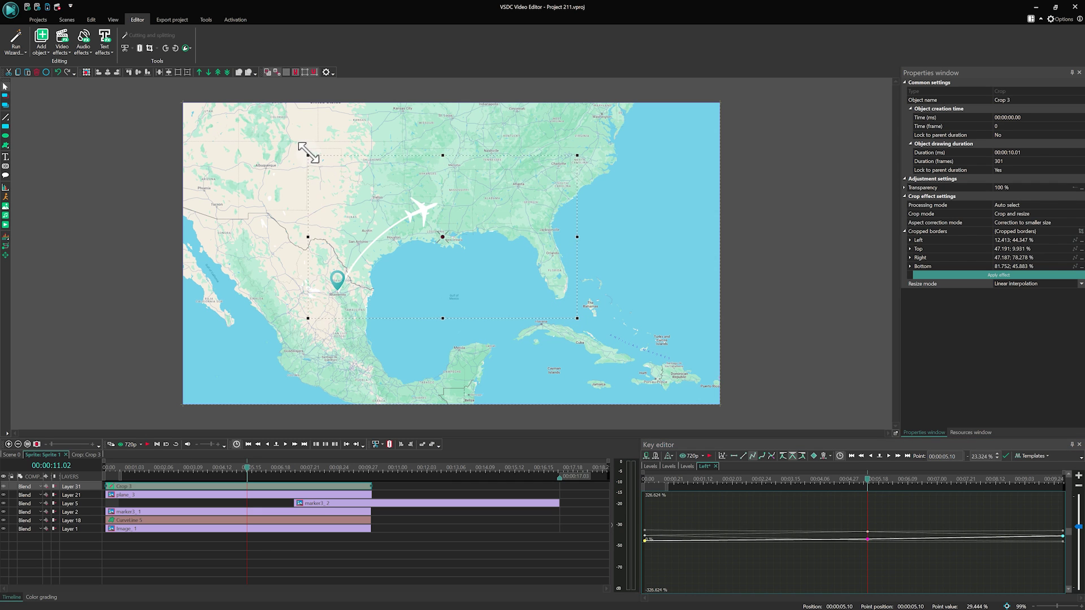
Play the animation from the start to check the widened mid-flight framing
{"action": "left_click", "coordinate": [763, 481]}
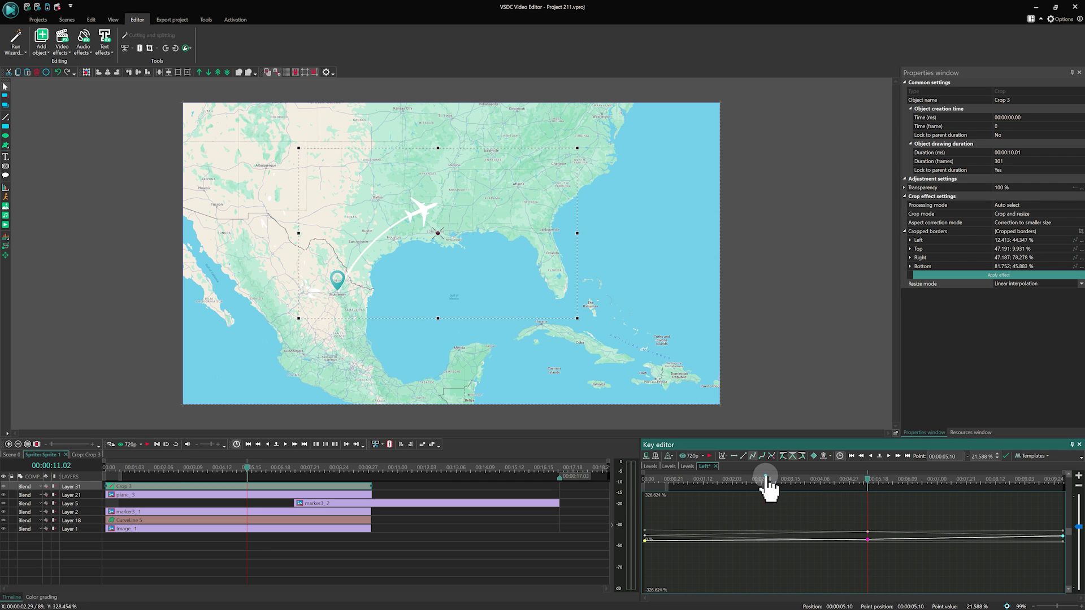
{"action": "left_click", "coordinate": [642, 481]}
{"action": "key", "text": "space"}
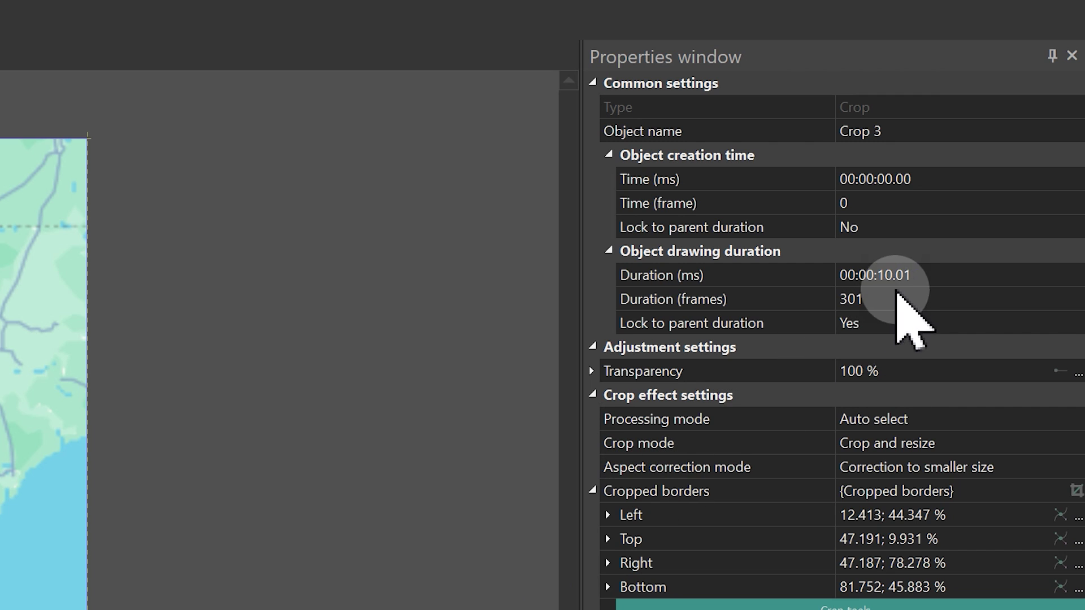
Unlock the Crop effect from the parent duration and shorten the sprite's timeline to end at 00:00:10.00
{"action": "double_click", "coordinate": [885, 323]}
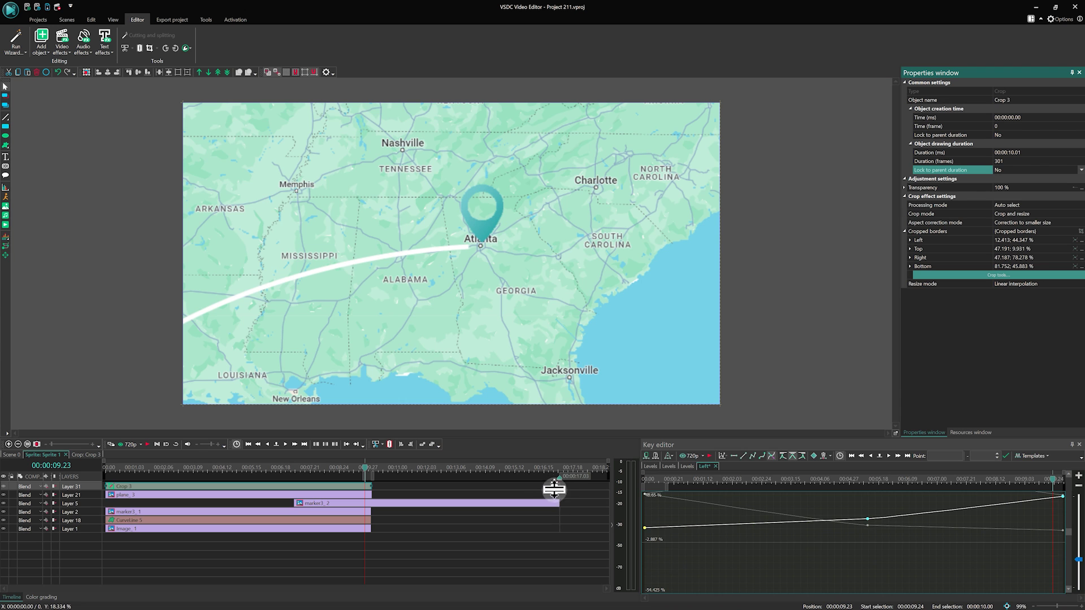
{"action": "left_click_drag", "start_coordinate": [562, 476], "coordinate": [375, 485]}
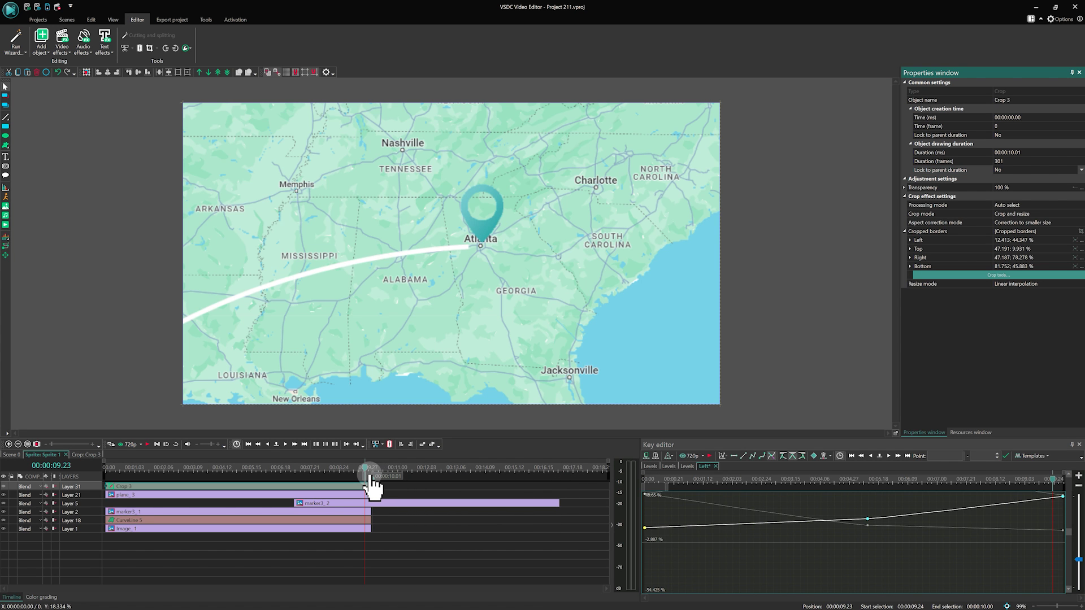
{"action": "left_click_drag", "start_coordinate": [373, 487], "coordinate": [370, 487]}
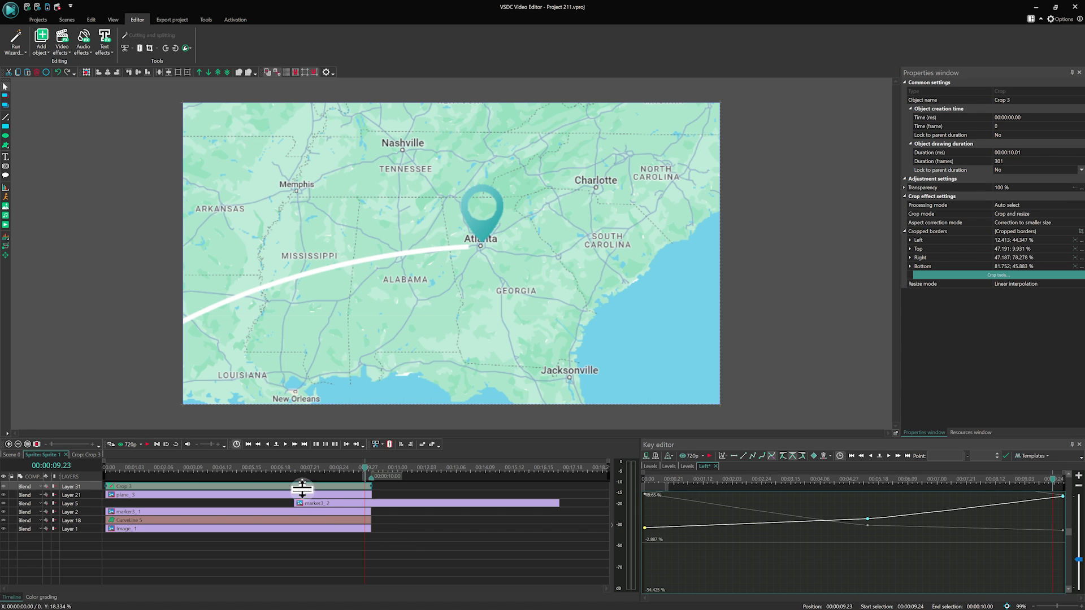
Return to Scene 0 and create a snapshot of the sprite's last frame at 00:00:09.29
{"action": "left_click", "coordinate": [11, 454]}
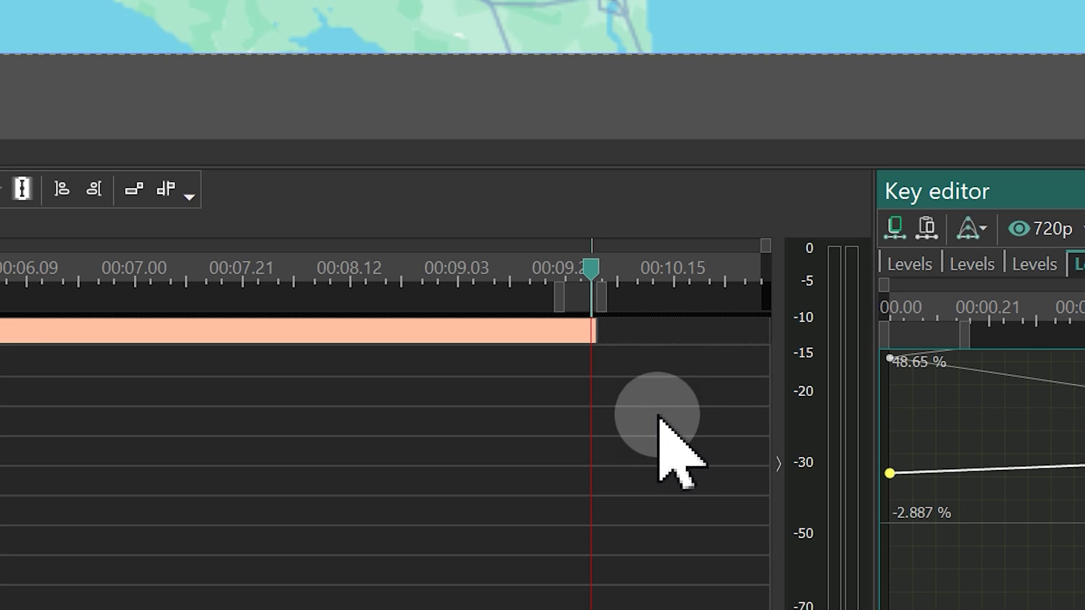
{"action": "left_click_drag", "start_coordinate": [559, 477], "coordinate": [567, 477]}
{"action": "left_click_drag", "start_coordinate": [624, 303], "coordinate": [1036, 303]}
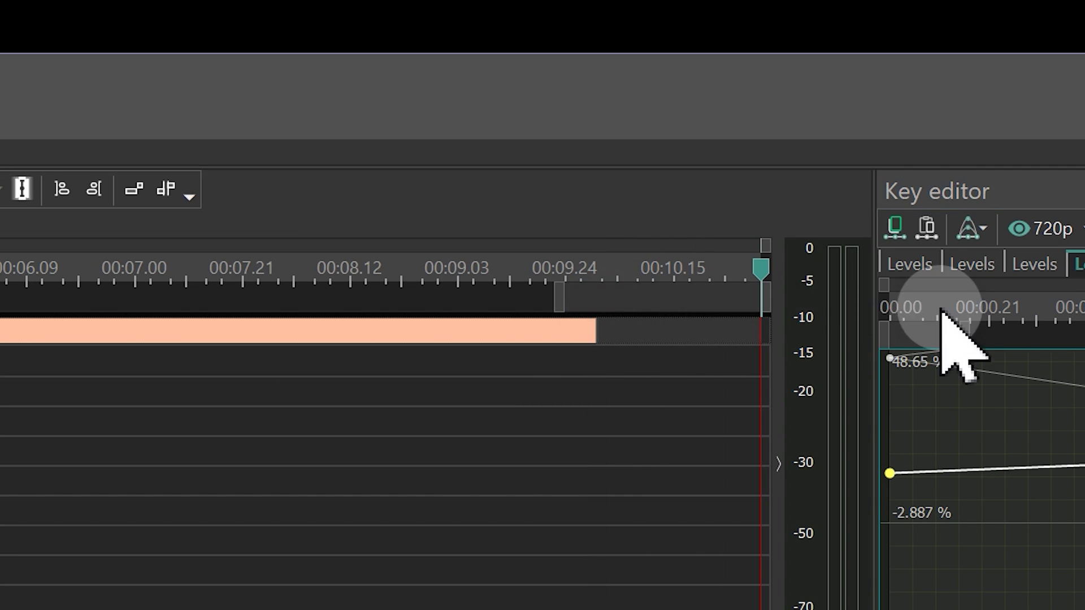
{"action": "left_click_drag", "start_coordinate": [555, 303], "coordinate": [577, 303]}
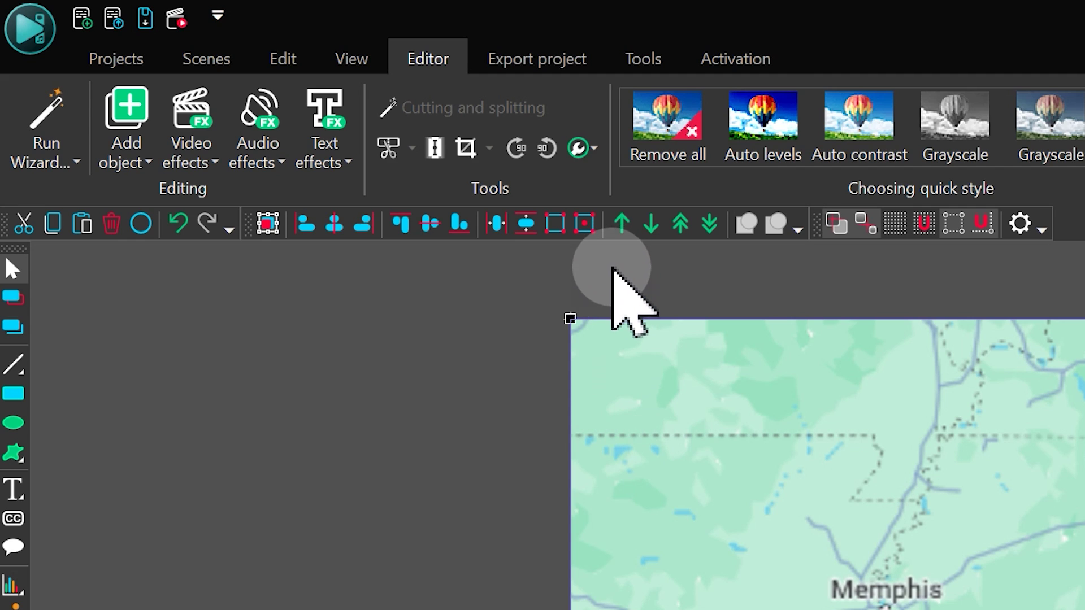
{"action": "left_click", "coordinate": [587, 150]}
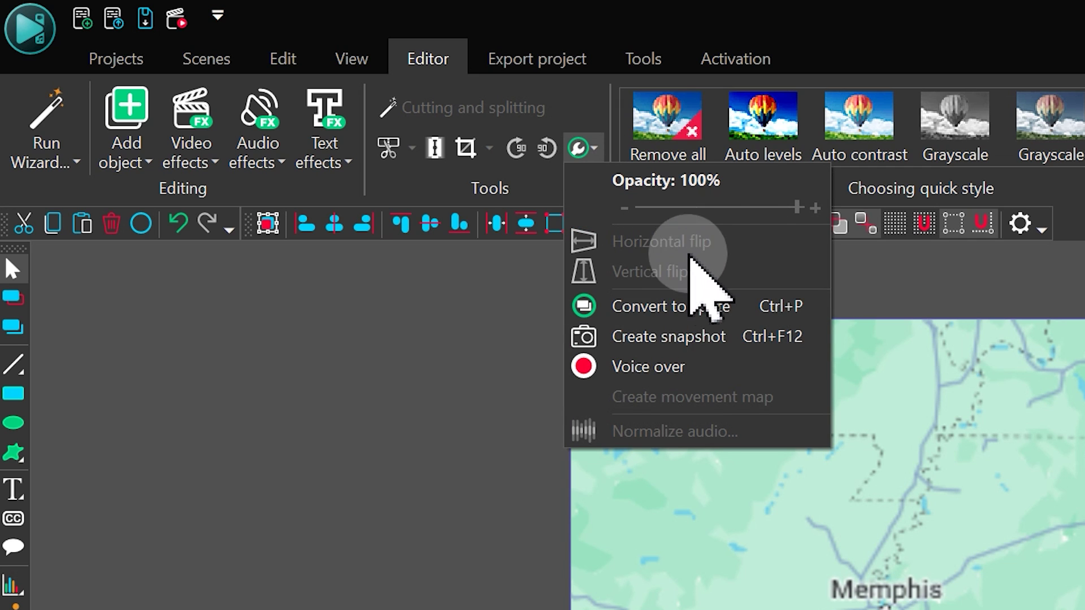
{"action": "left_click", "coordinate": [712, 339]}
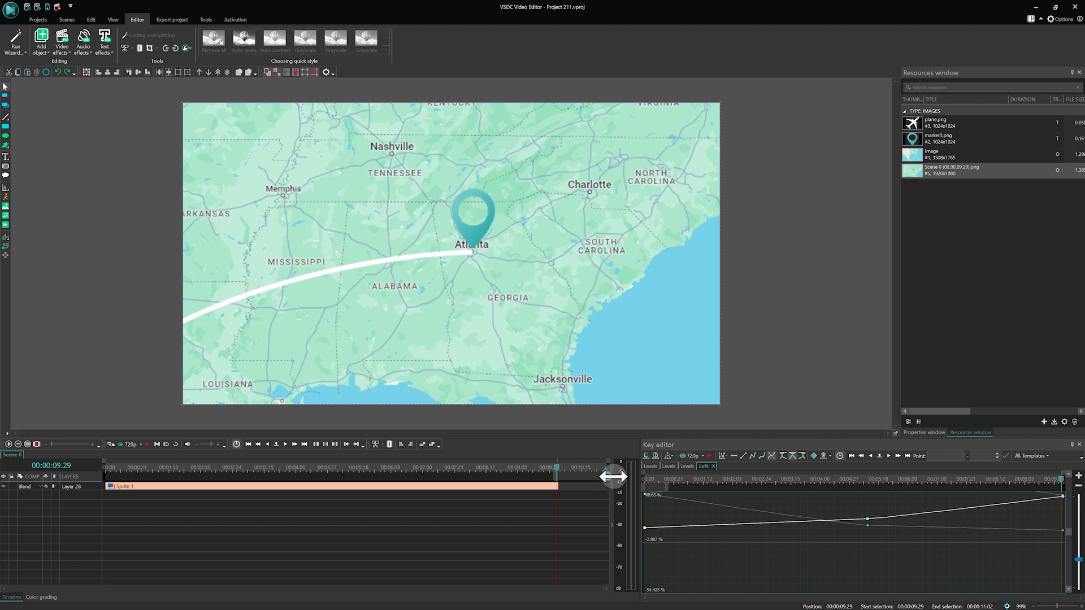
Place the snapshot image directly after the sprite, from 00:00:09.29, and move its layer above the sprite's layer
{"action": "left_click_drag", "start_coordinate": [960, 169], "coordinate": [567, 489]}
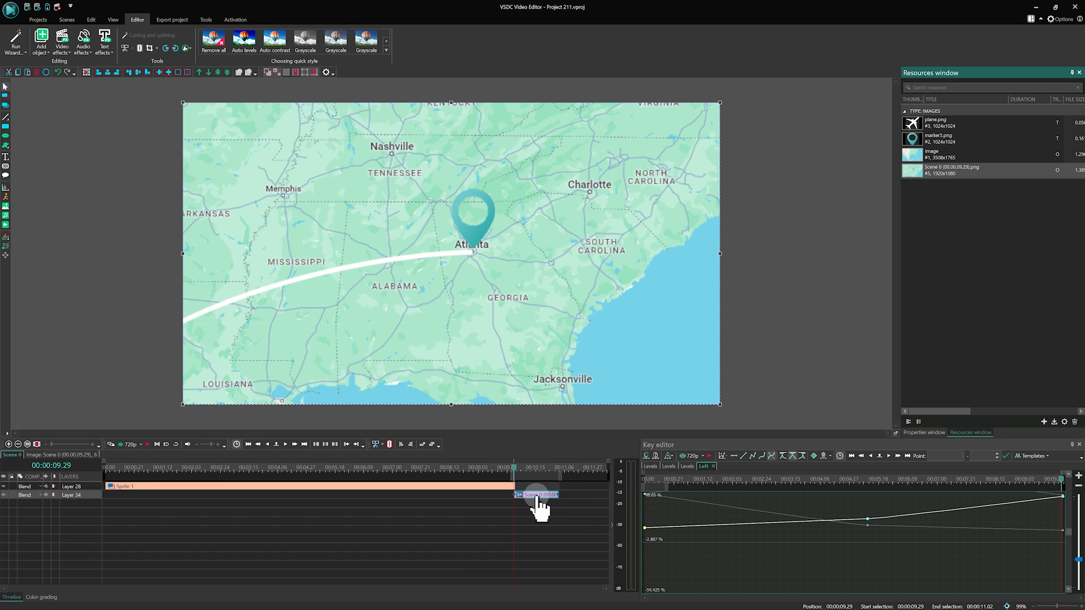
{"action": "left_click_drag", "start_coordinate": [27, 493], "coordinate": [28, 482]}
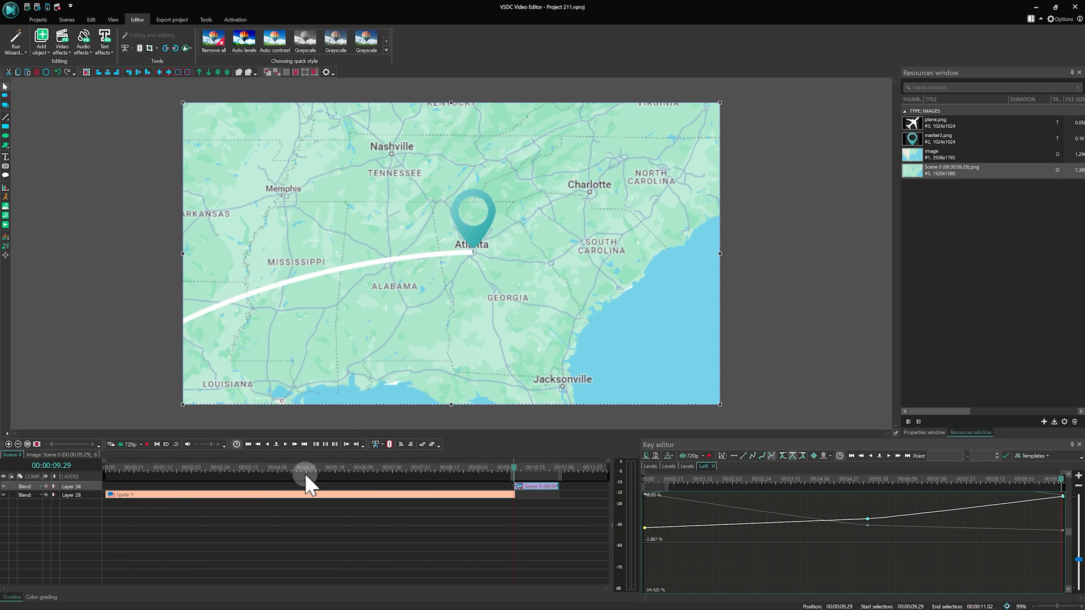
{"action": "left_click", "coordinate": [107, 467]}
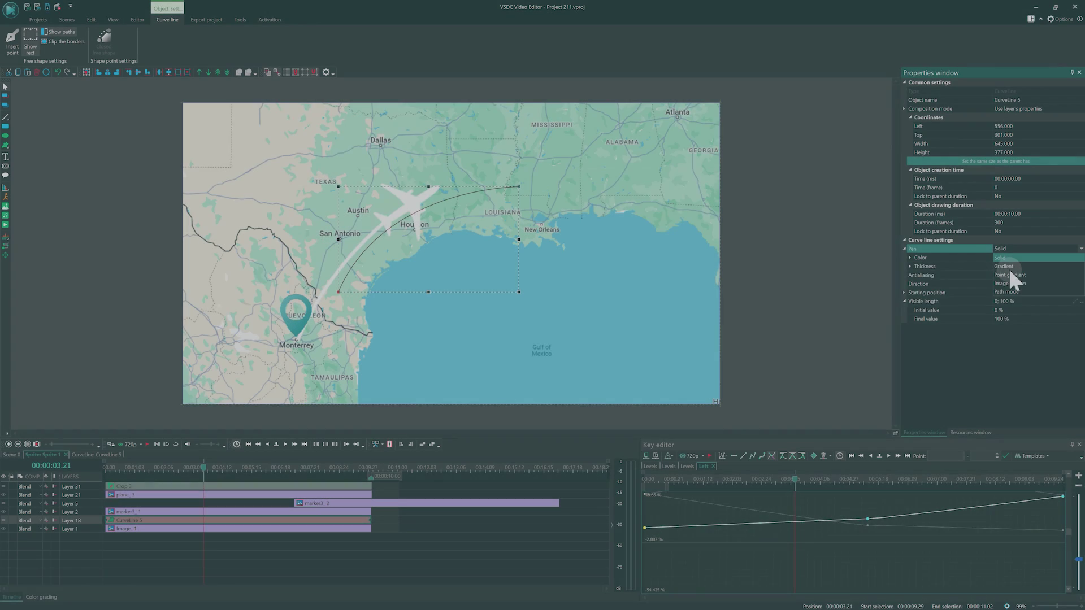
Change the curved route line's pen to a white gradient with opacity stops near both ends
{"action": "left_click", "coordinate": [1004, 266]}
{"action": "left_click", "coordinate": [1008, 284]}
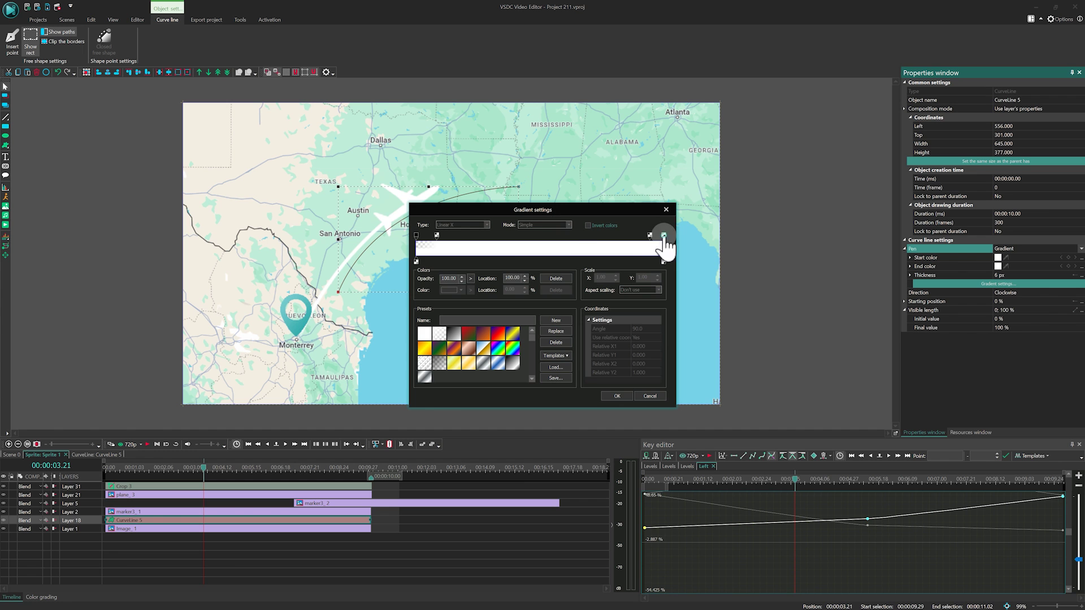
{"action": "left_click", "coordinate": [617, 395]}
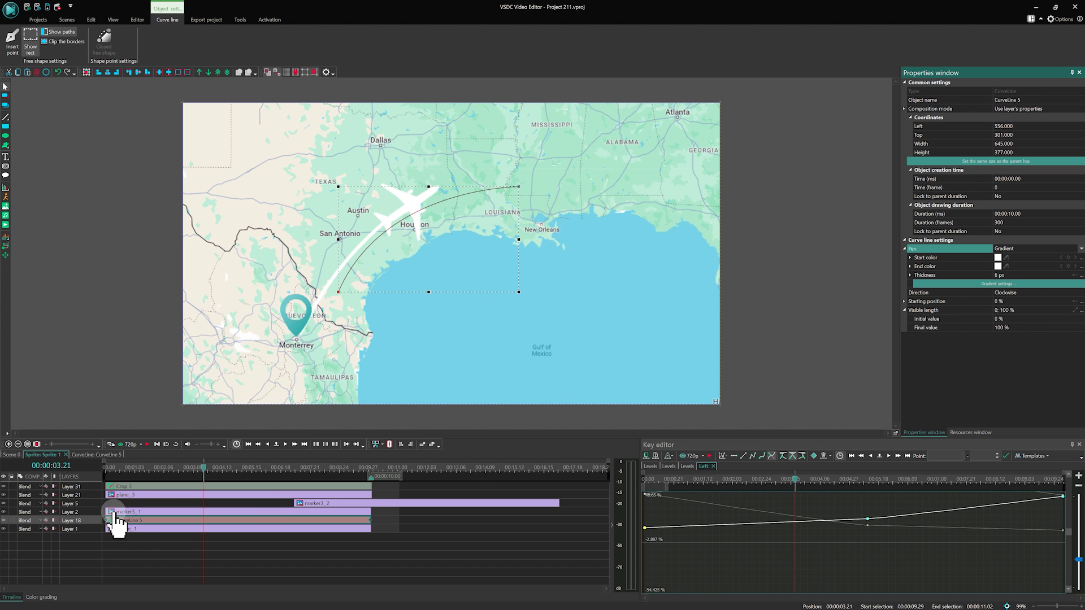